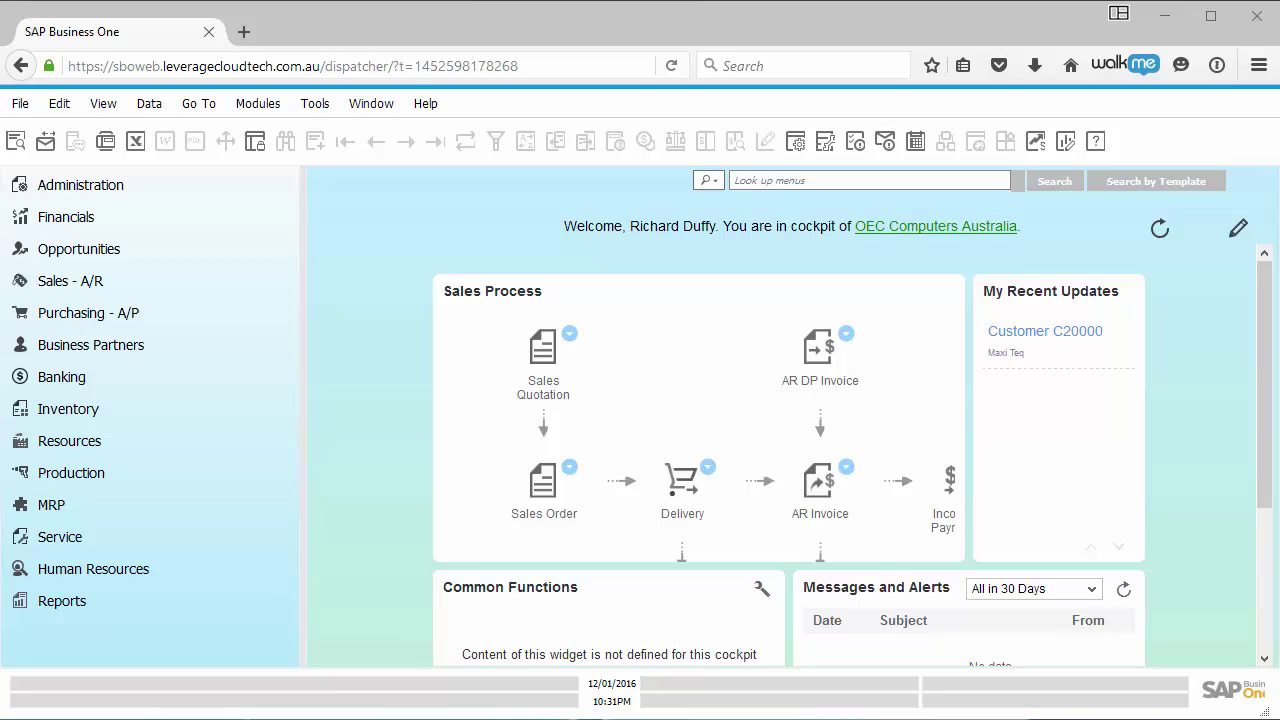
# Step: From the Service module, open a blank Service Call form and cancel it without entries
pyautogui.click(60, 537)
pyautogui.click(107, 578)
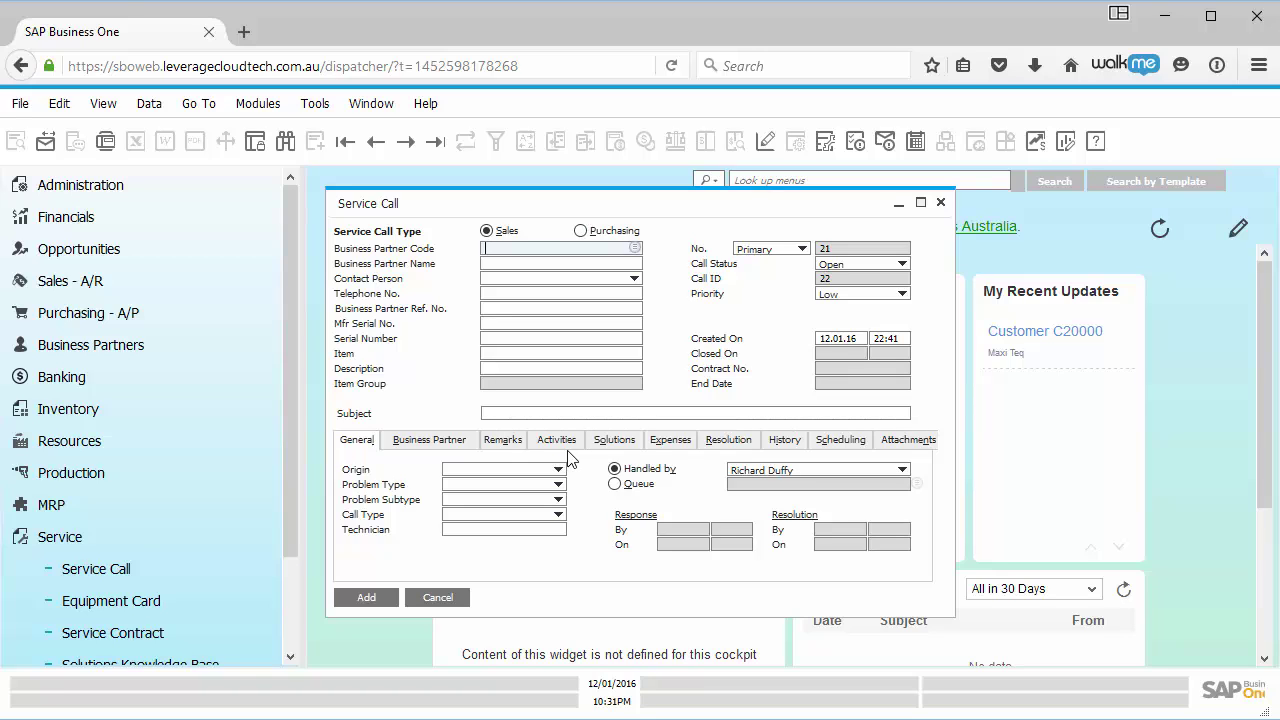
pyautogui.click(448, 600)
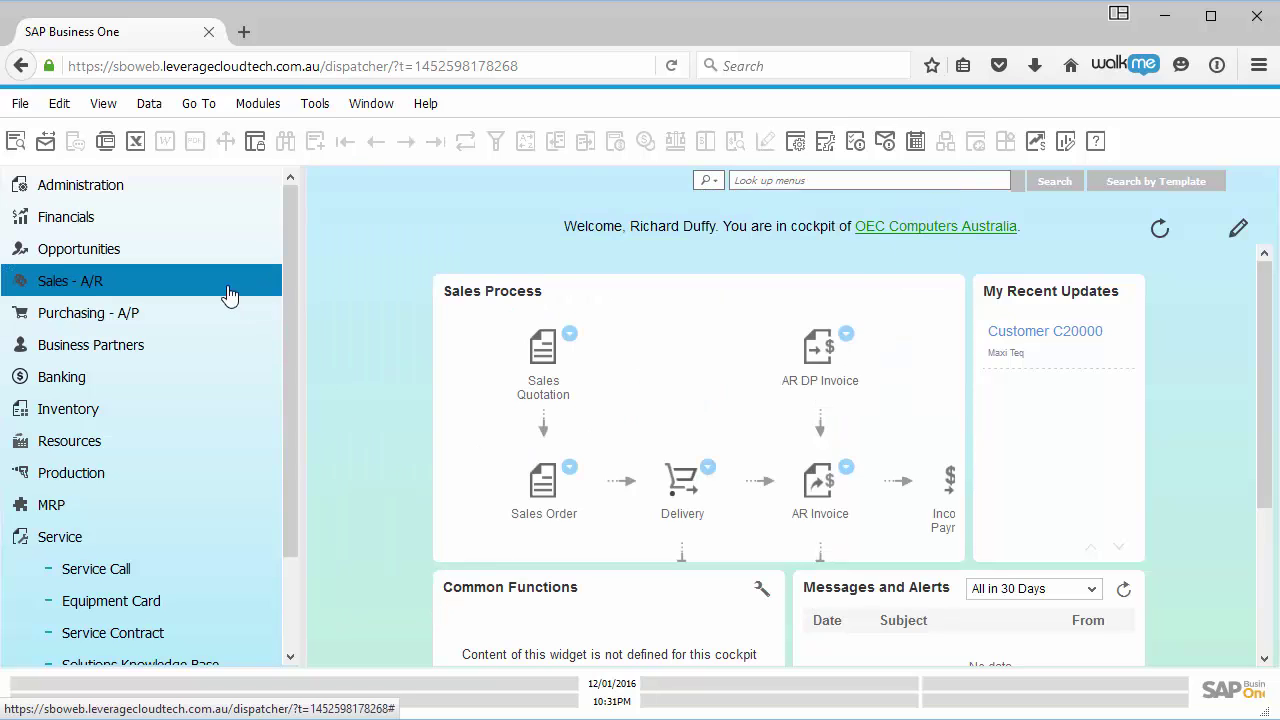
# Step: In User-Defined Fields - Management, expand Service and select Service Call - Title
pyautogui.click(312, 103)
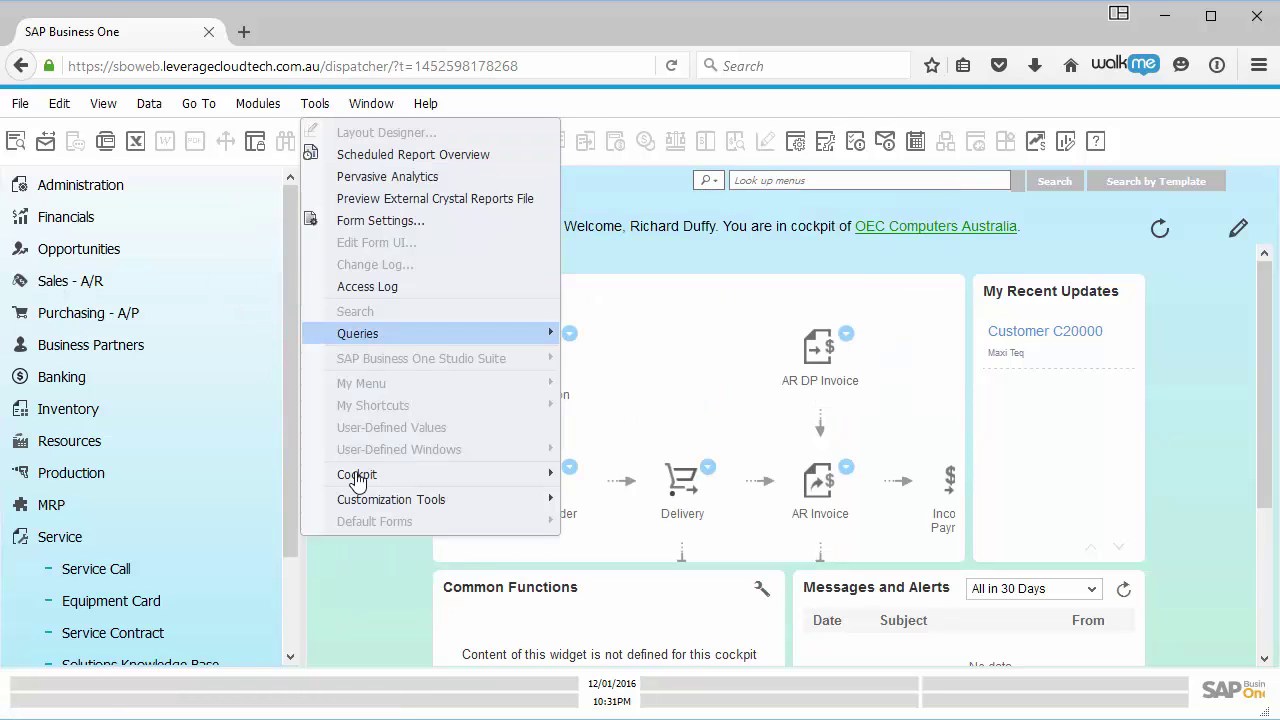
pyautogui.moveTo(391, 499)
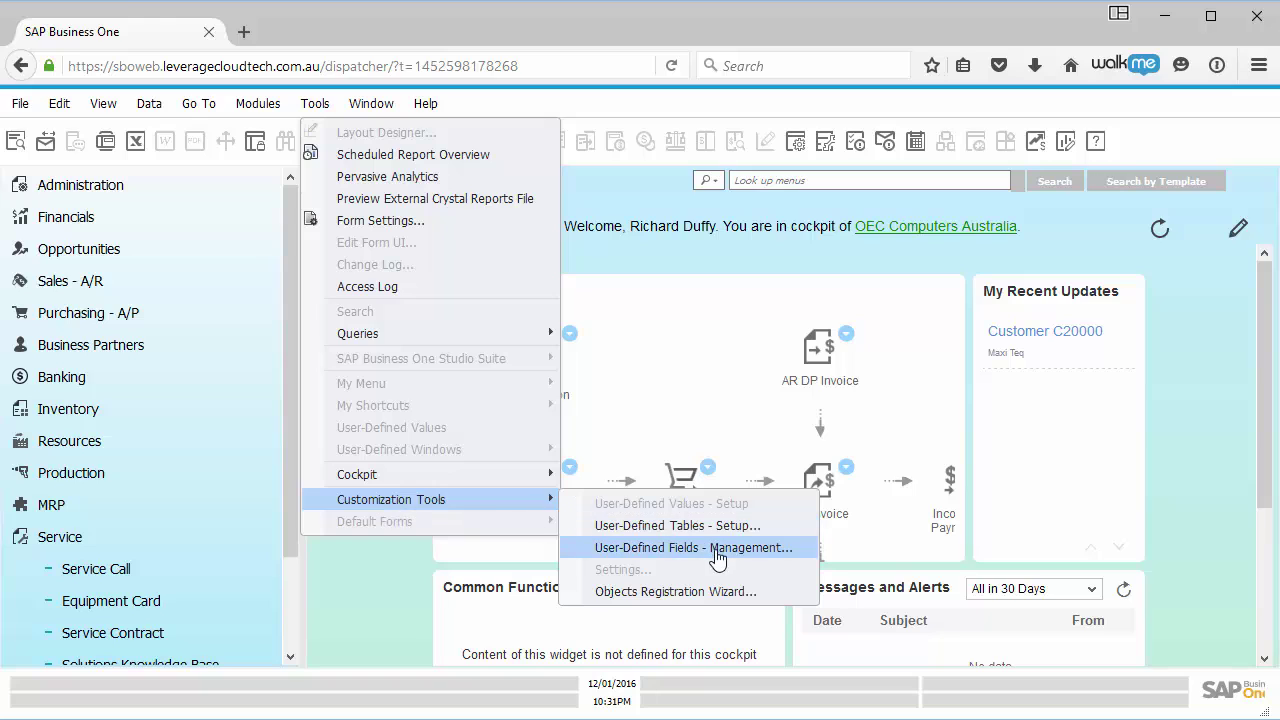
pyautogui.click(716, 558)
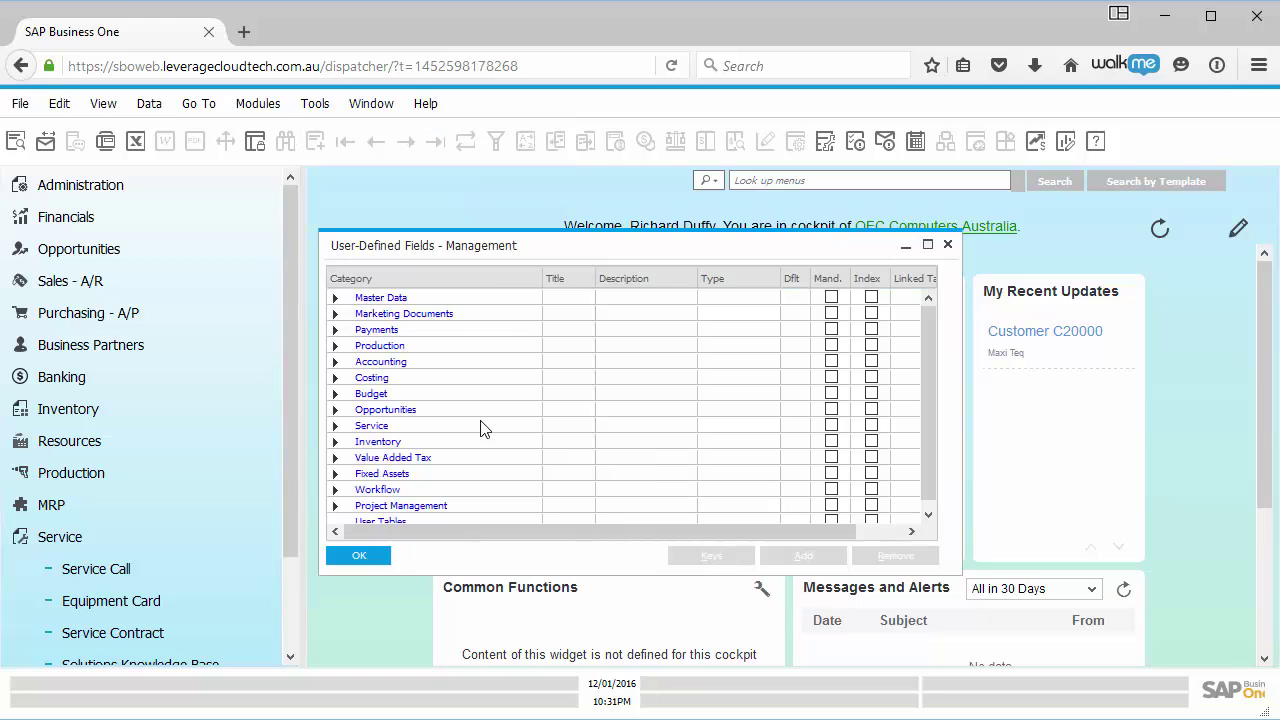
pyautogui.click(334, 428)
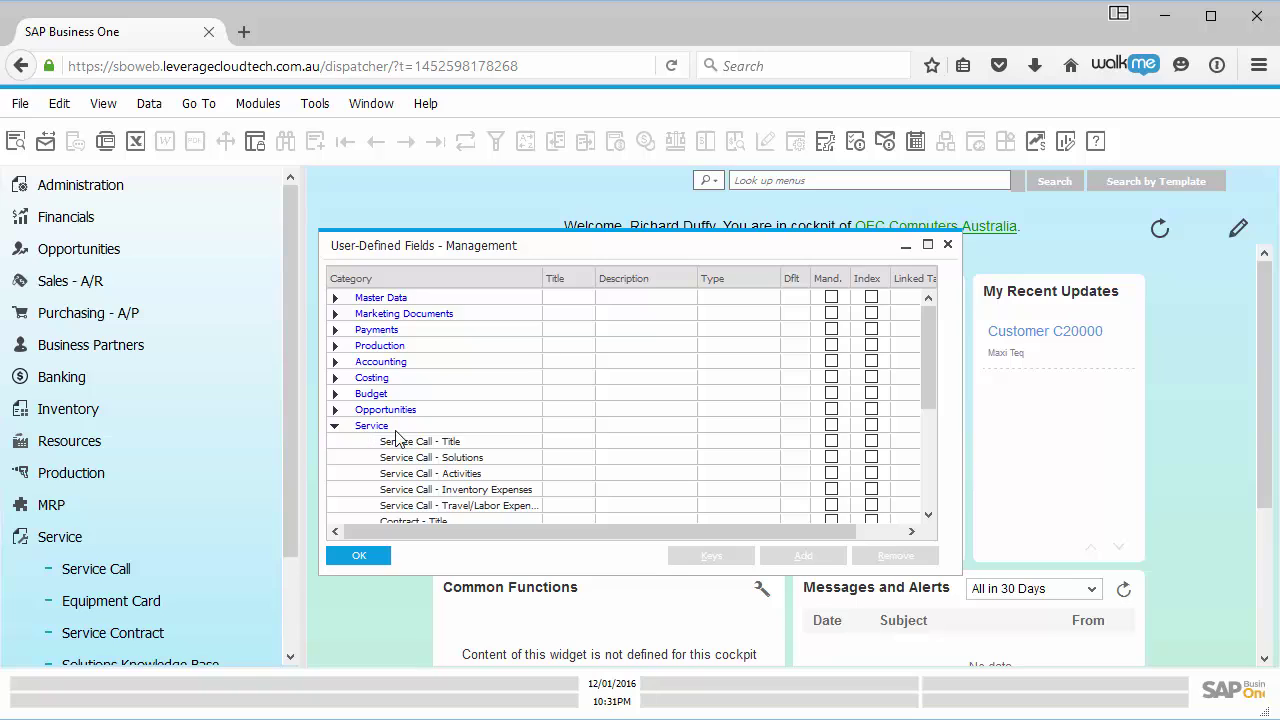
pyautogui.click(458, 441)
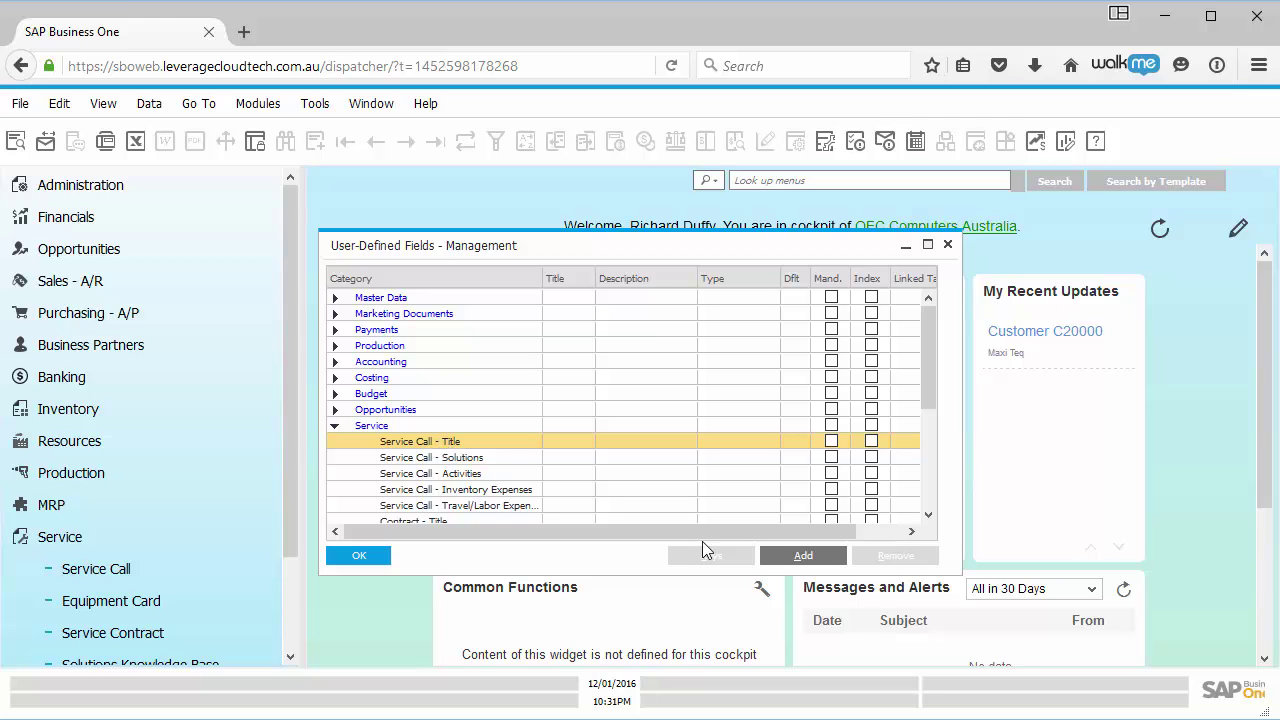
# Step: Define a new field Doc_ID, described 'Linked Document', linked to system object Deliveries
pyautogui.click(806, 558)
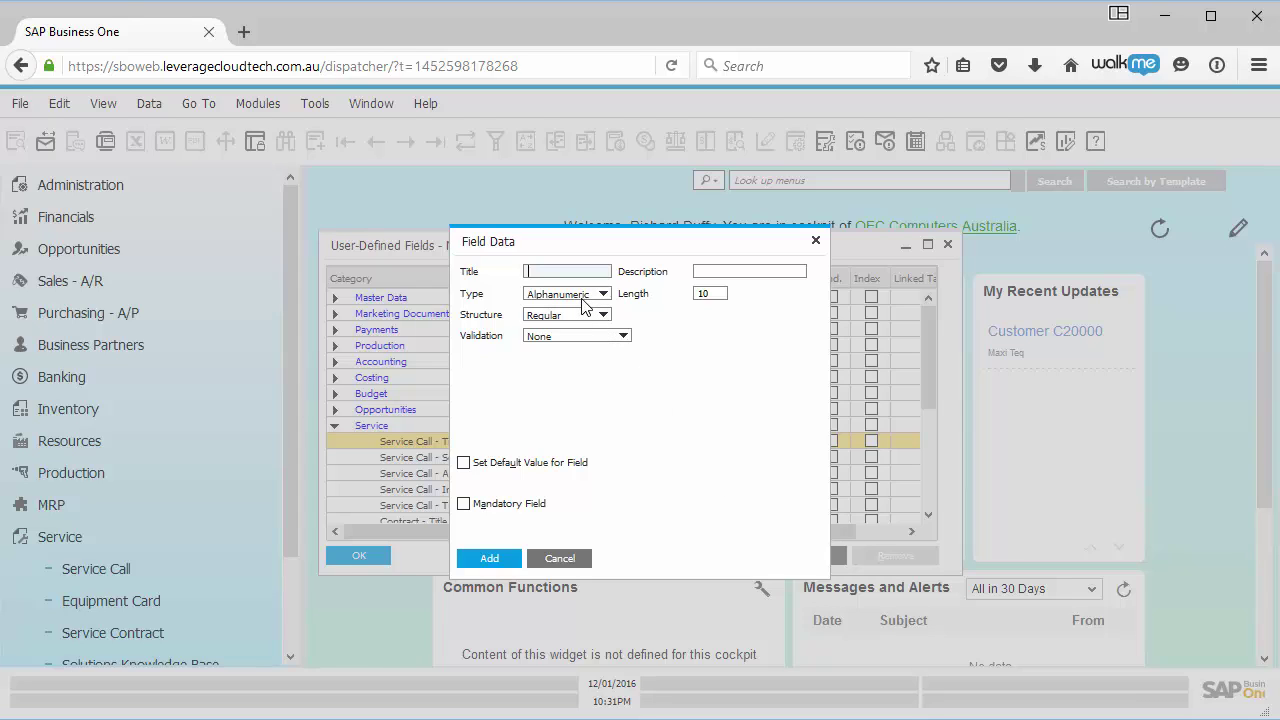
pyautogui.write('Doc_')
pyautogui.write('ID')
pyautogui.press('Tab')
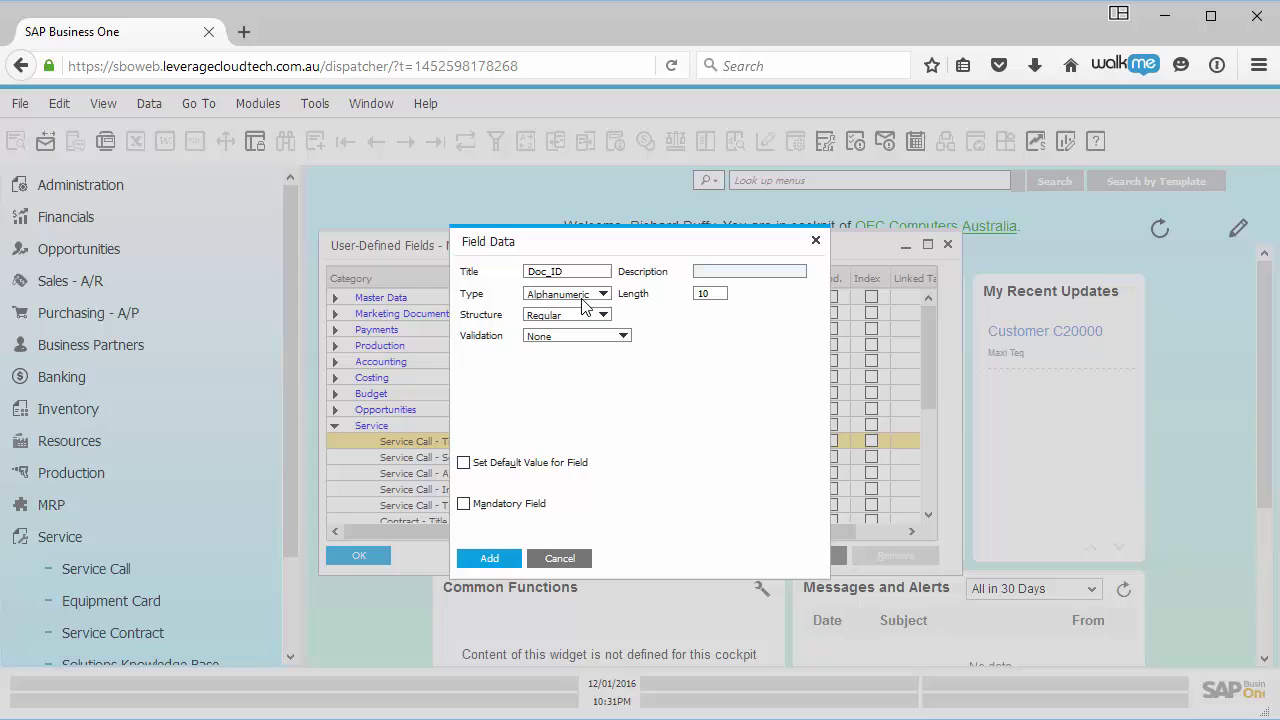
pyautogui.write('Linked')
pyautogui.write(' Document')
pyautogui.click(606, 337)
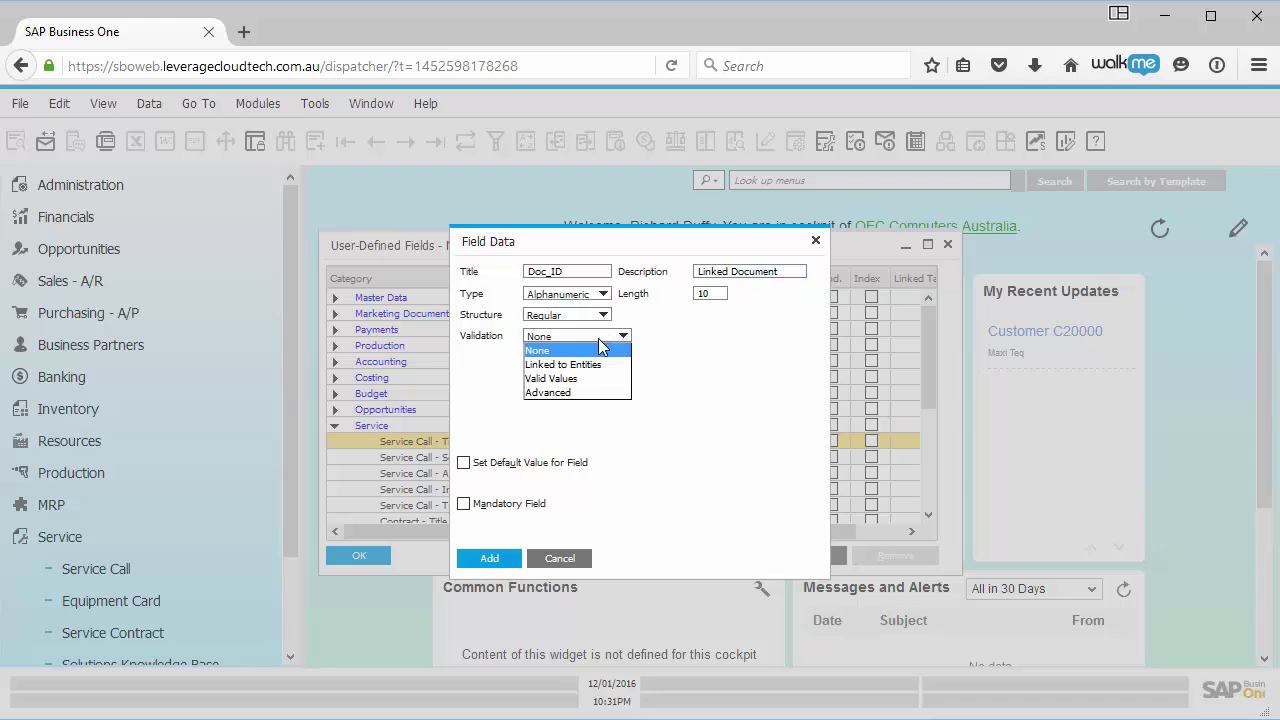
pyautogui.click(566, 365)
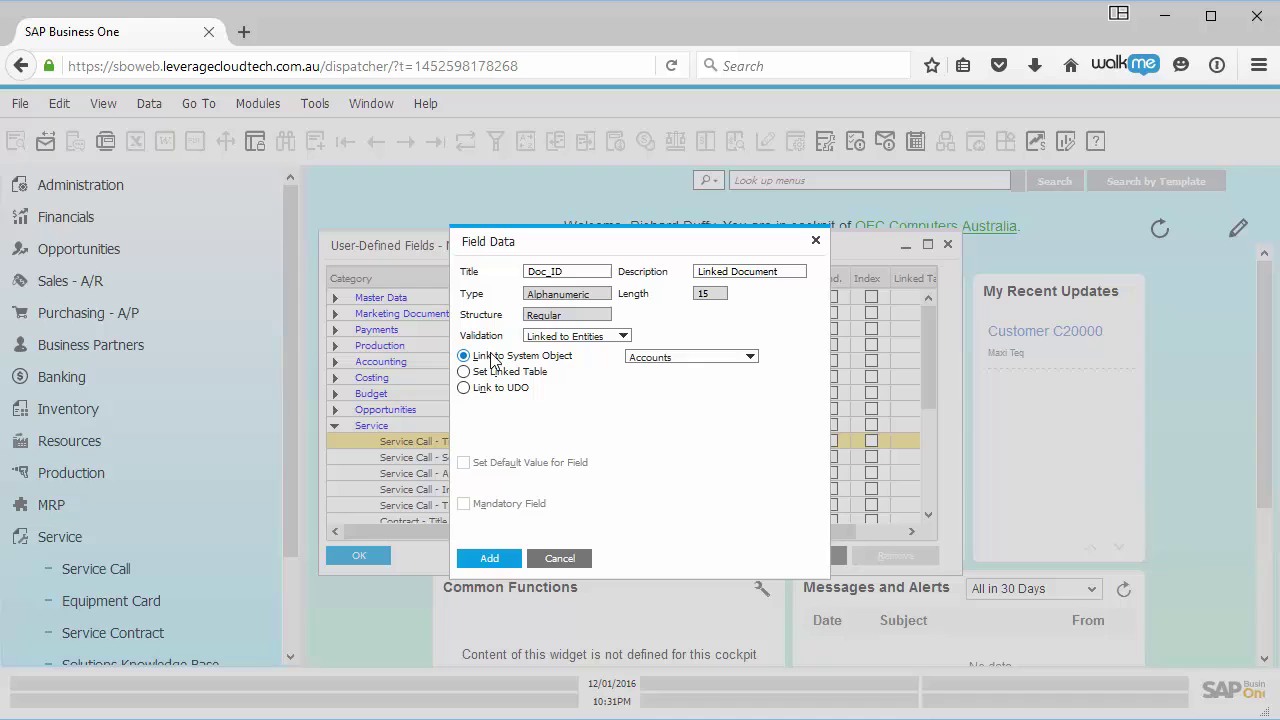
pyautogui.click(750, 357)
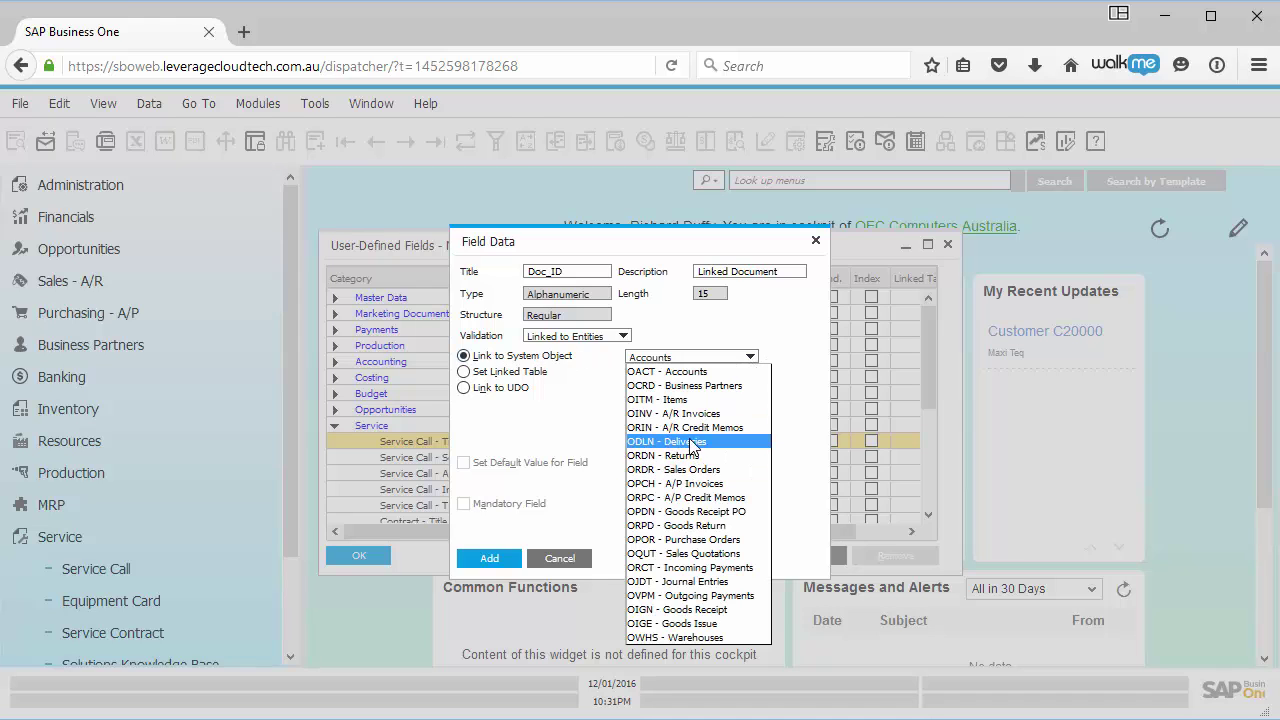
pyautogui.click(690, 441)
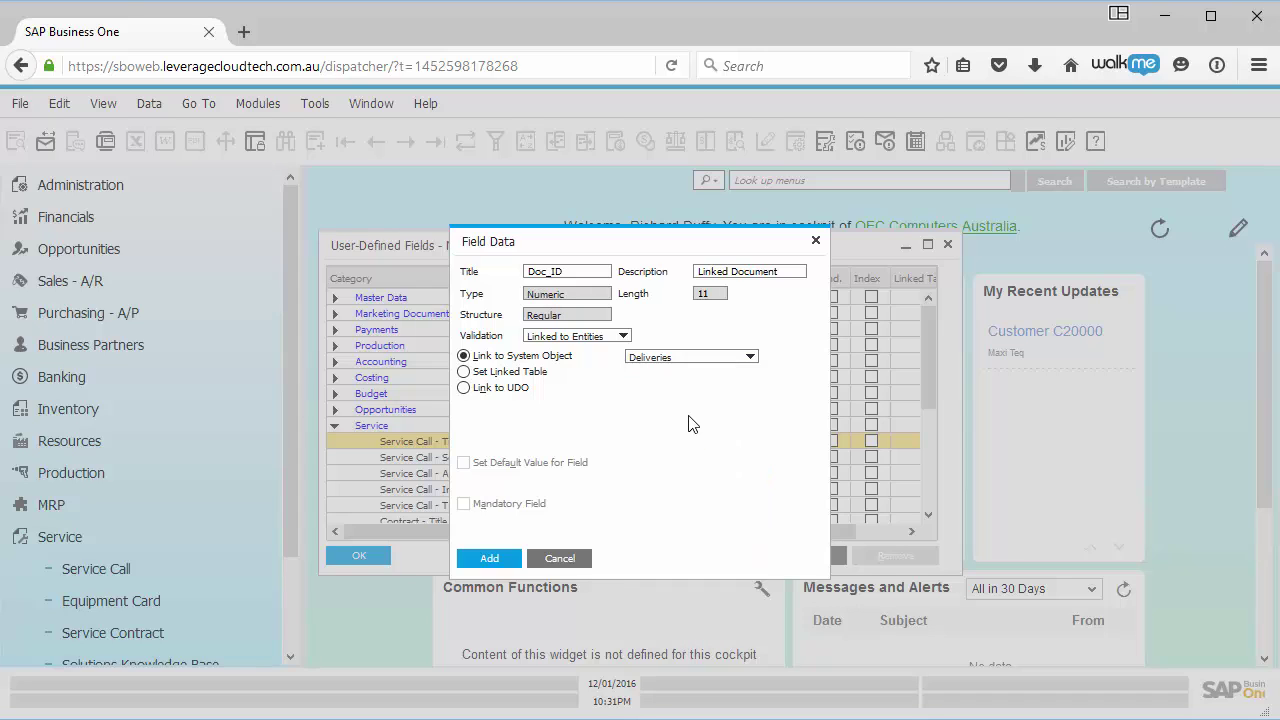
# Step: Change the description to 'Linked Delivery Document' and add the Doc_ID field
pyautogui.tripleClick(736, 270)
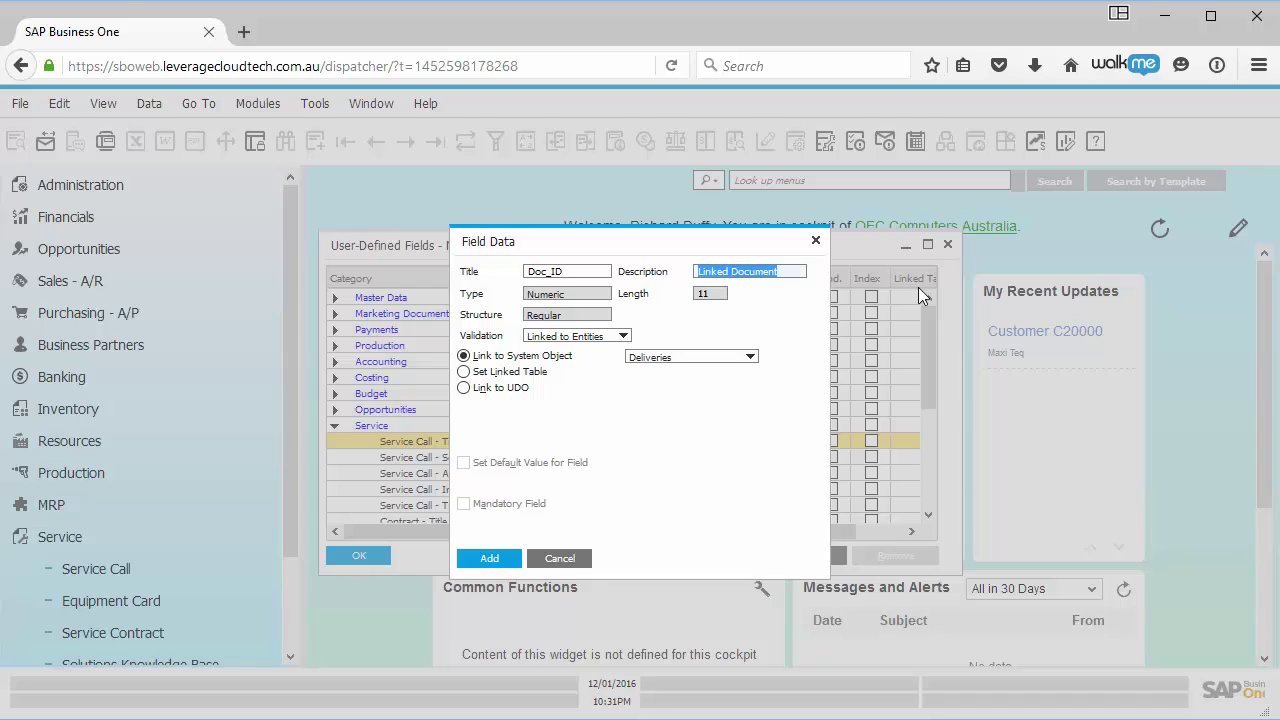
pyautogui.click(731, 271)
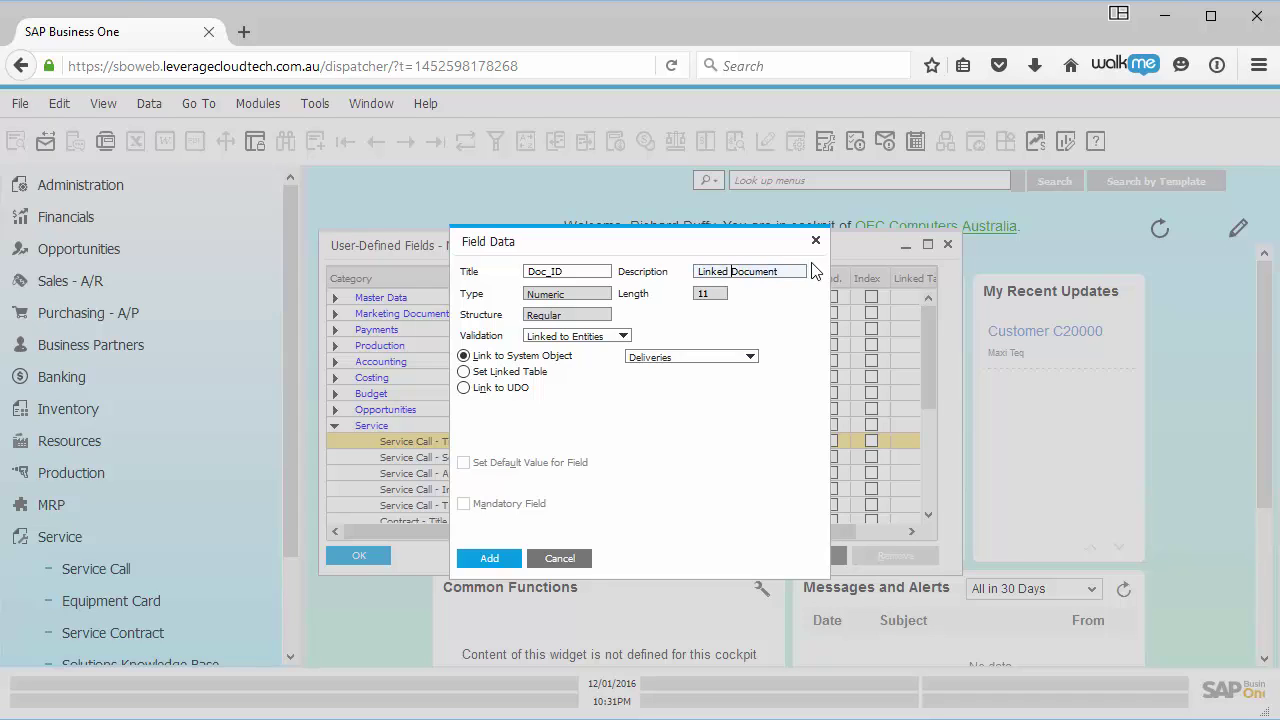
pyautogui.write('Del')
pyautogui.write('ivery D')
pyautogui.click(503, 562)
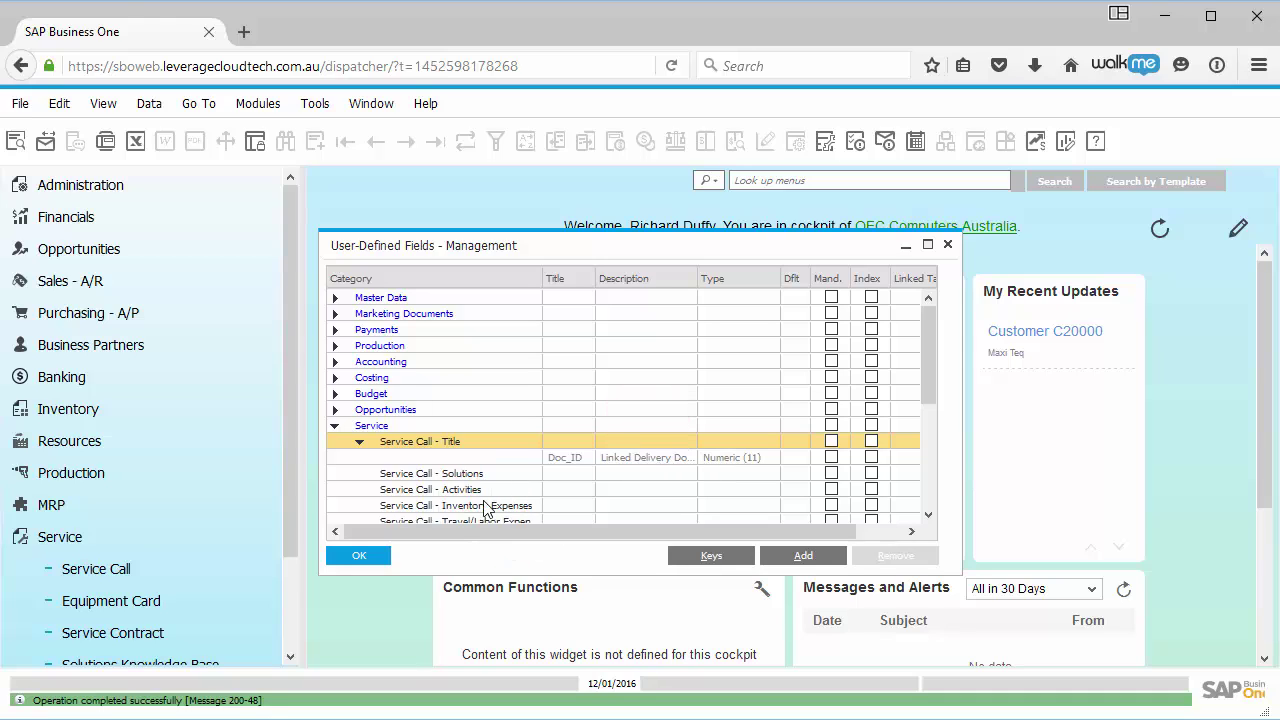
# Step: Start a new service call for business partner C40000 Earthshaker Corporation, dismissing its warnings
pyautogui.click(364, 556)
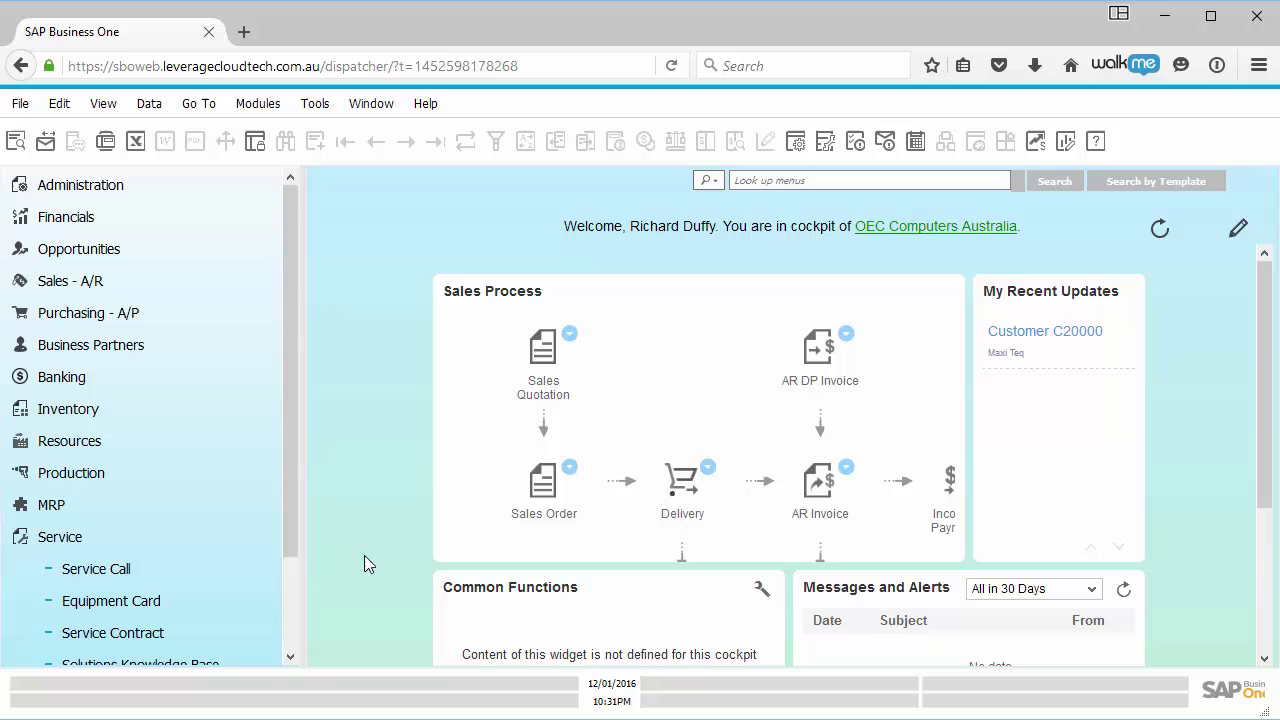
pyautogui.click(131, 570)
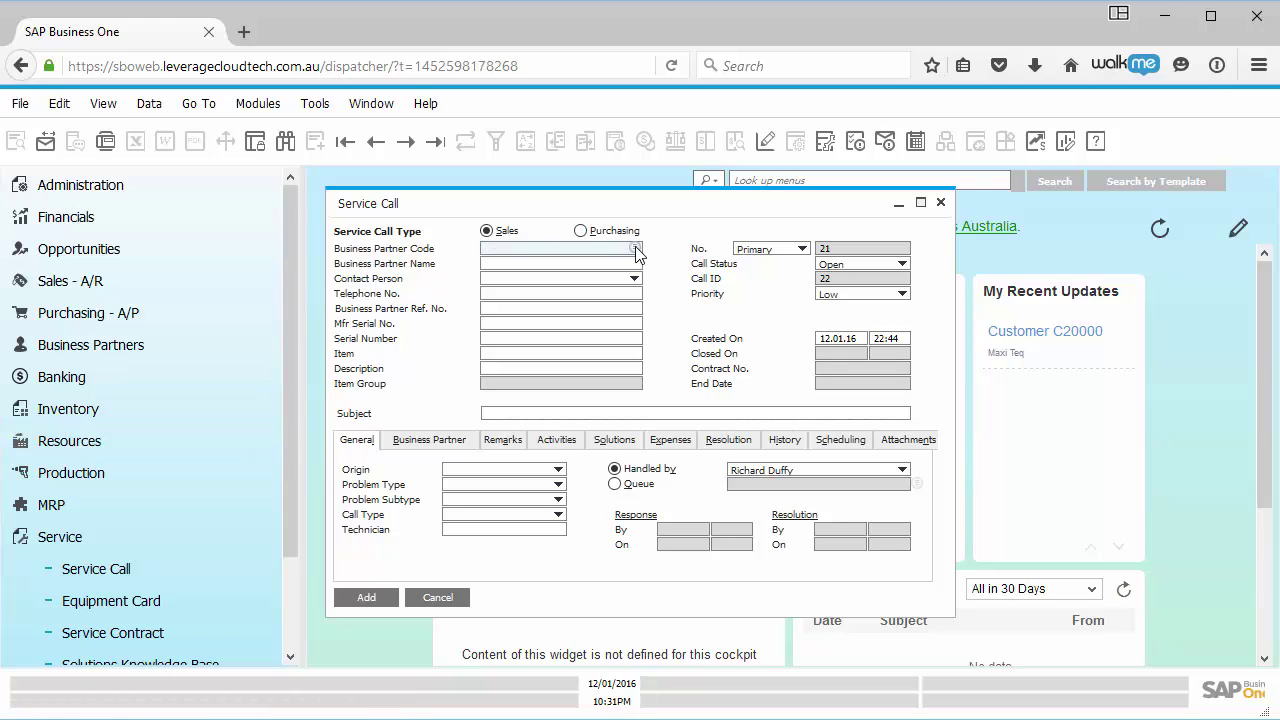
pyautogui.click(634, 249)
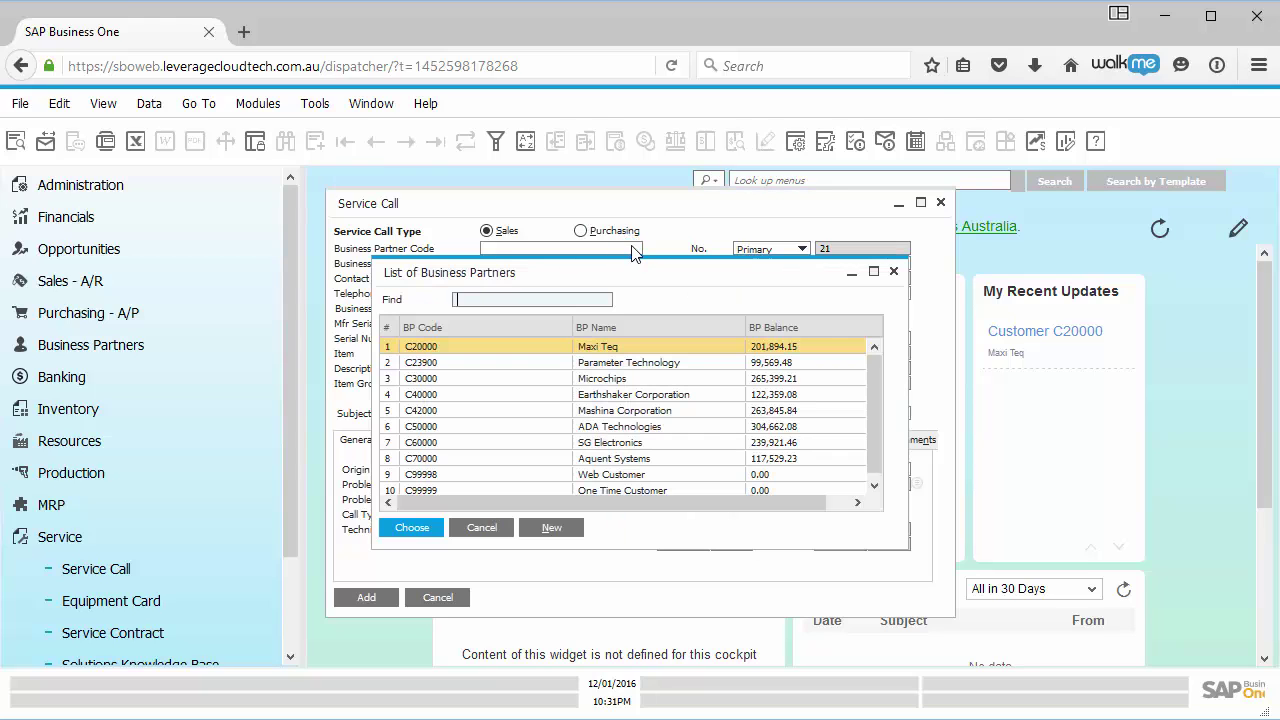
pyautogui.click(487, 402)
pyautogui.doubleClick(487, 402)
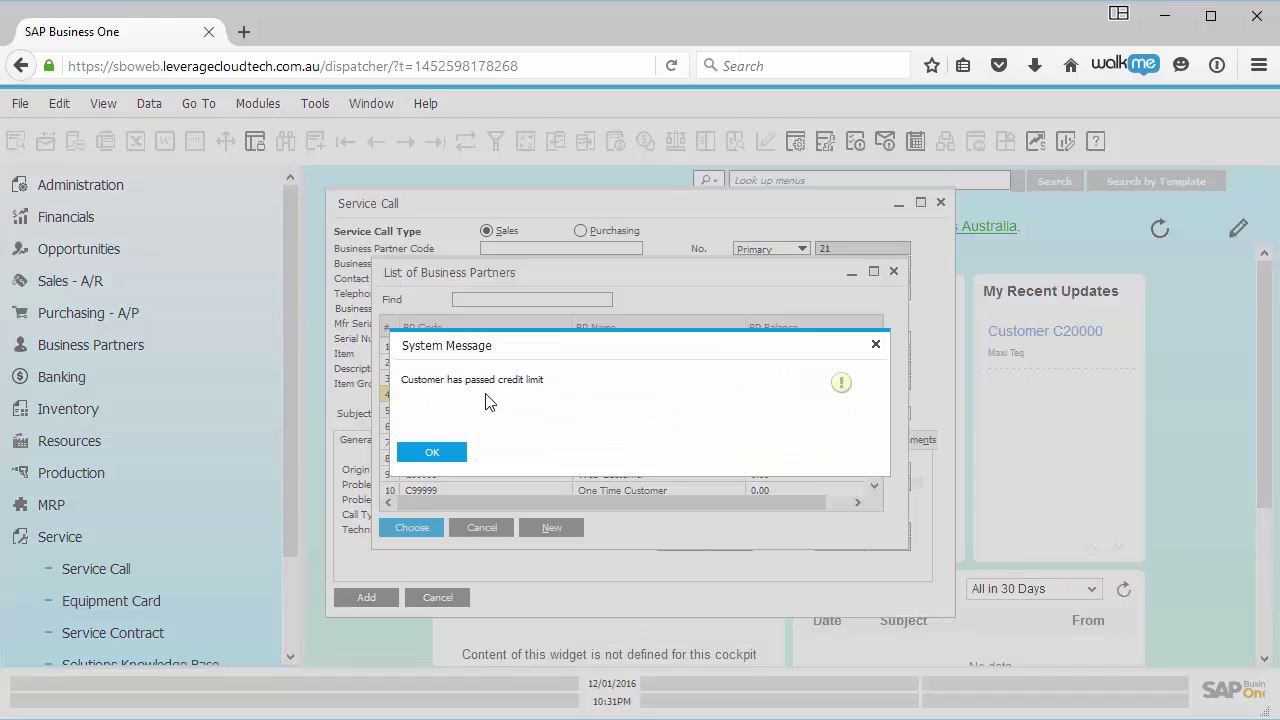
pyautogui.click(433, 455)
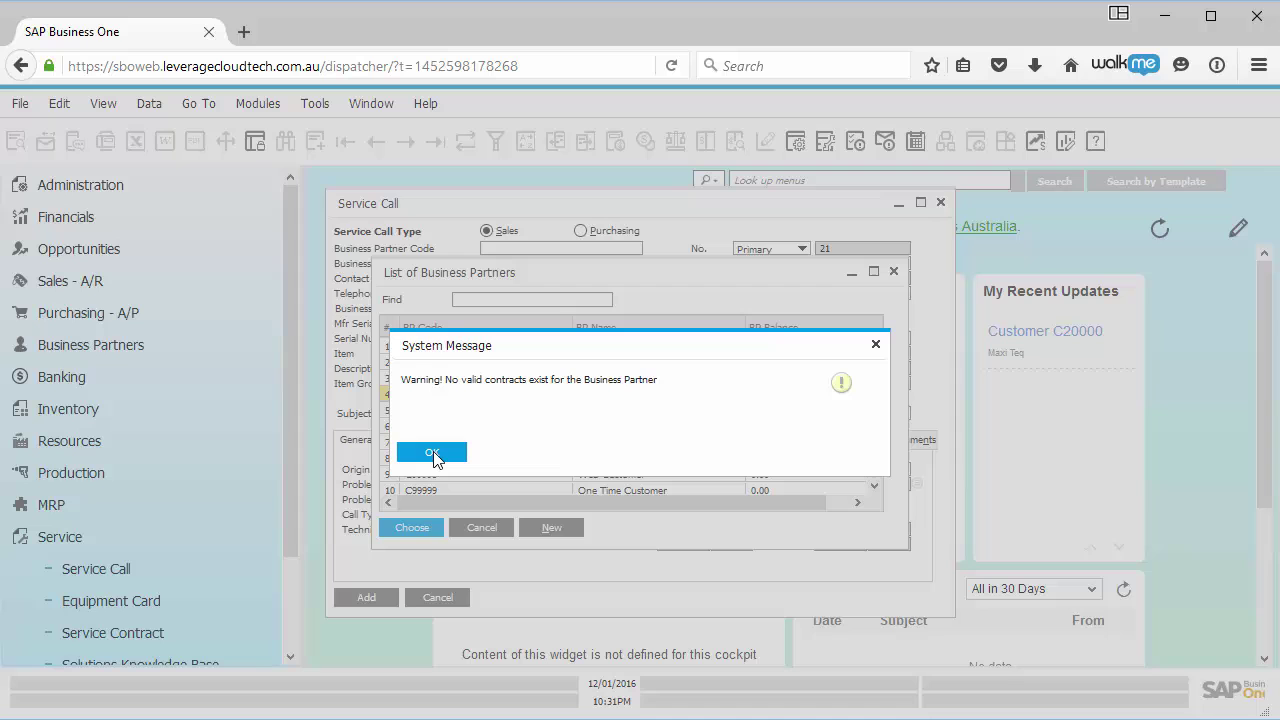
pyautogui.click(433, 453)
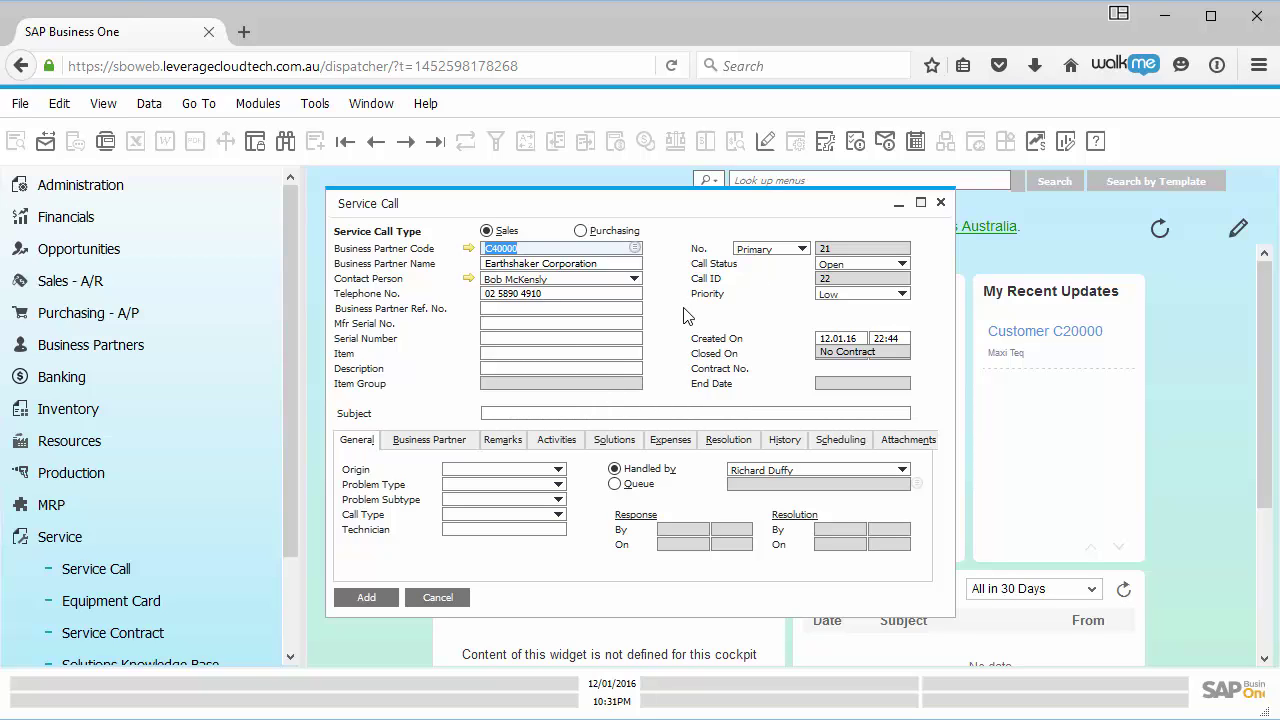
# Step: Show the user-defined fields pane and set the call origin to Telephone No
pyautogui.hotkey('ctrl', 'shift', 'u')
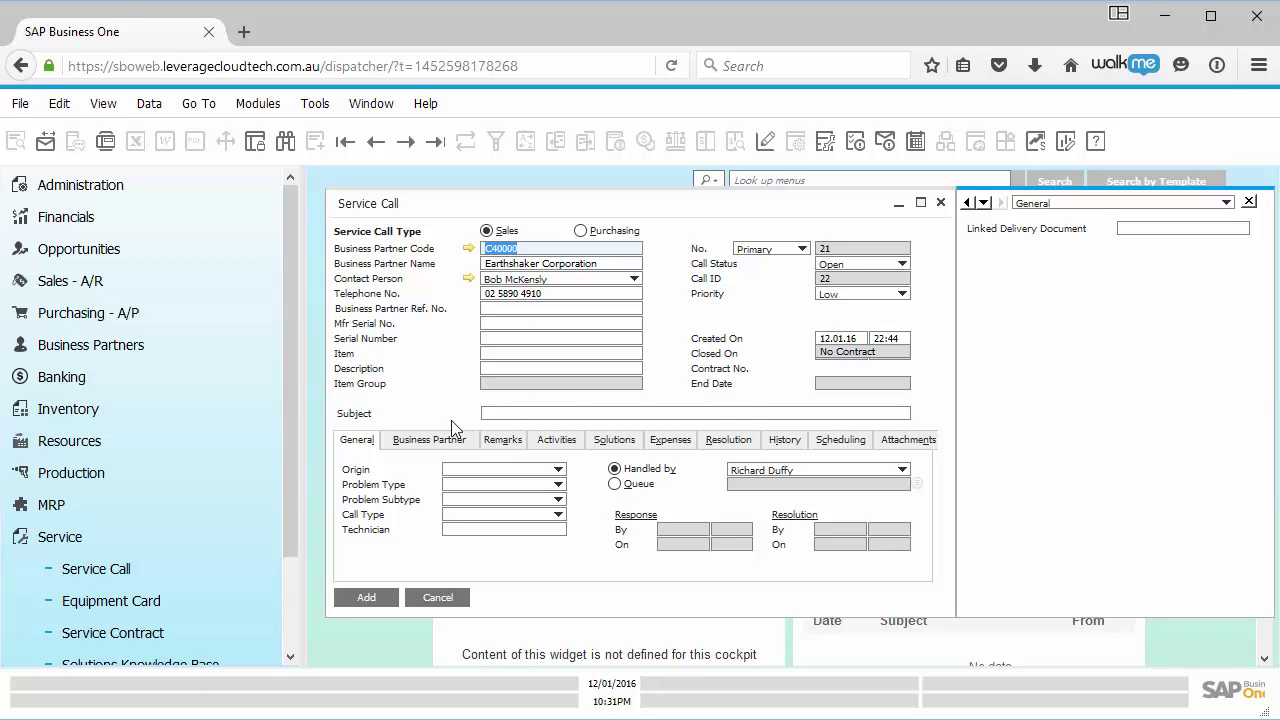
pyautogui.click(557, 470)
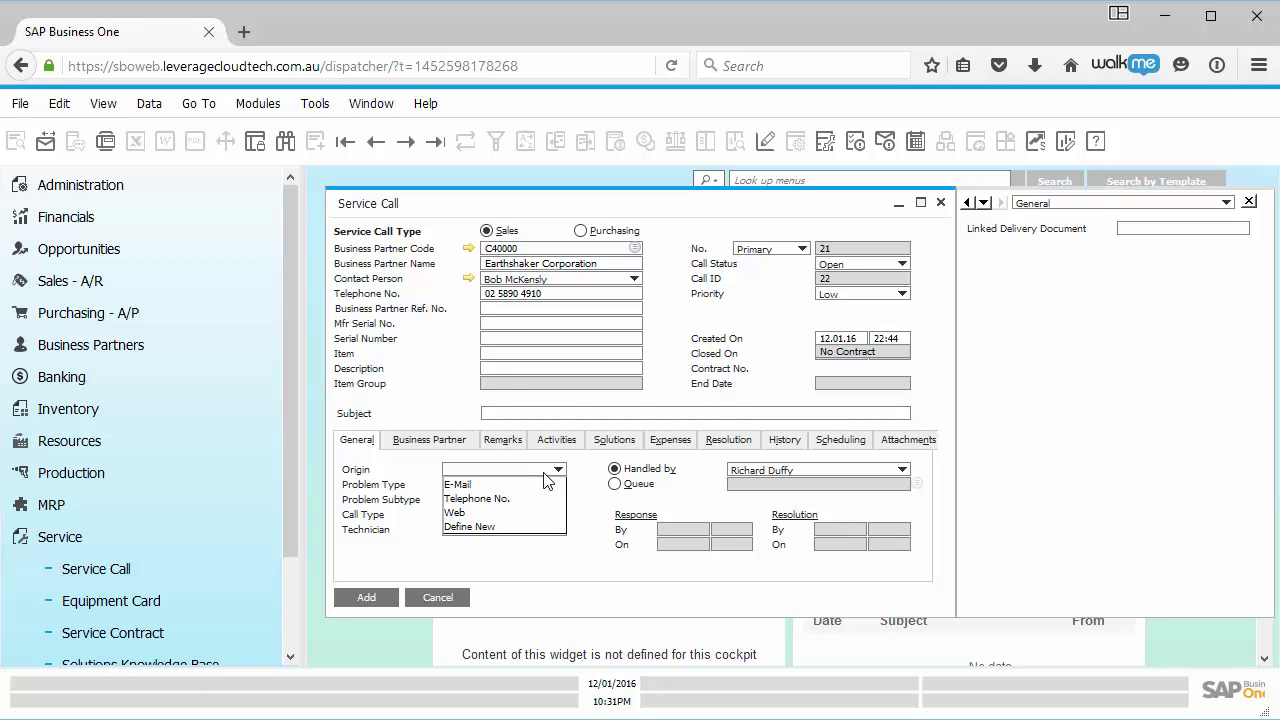
pyautogui.click(477, 500)
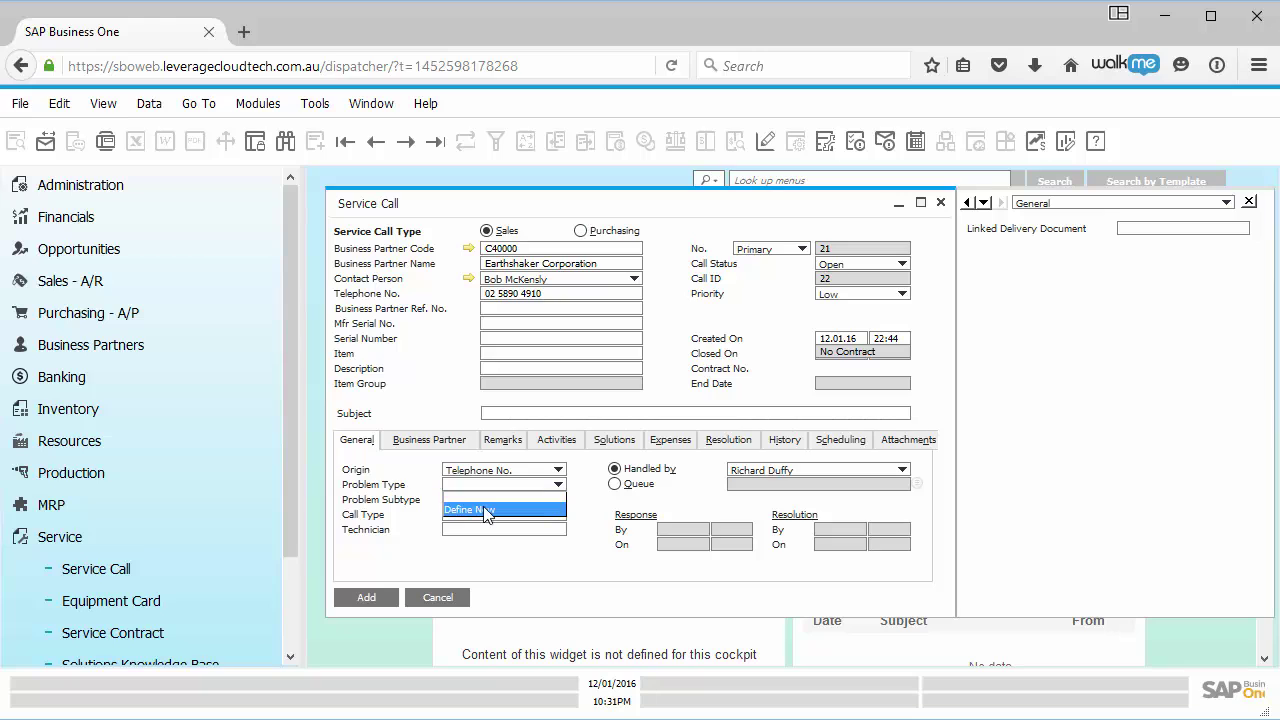
# Step: Define a new problem type 'Delivery Shortfall' and apply it to the call
pyautogui.click(490, 509)
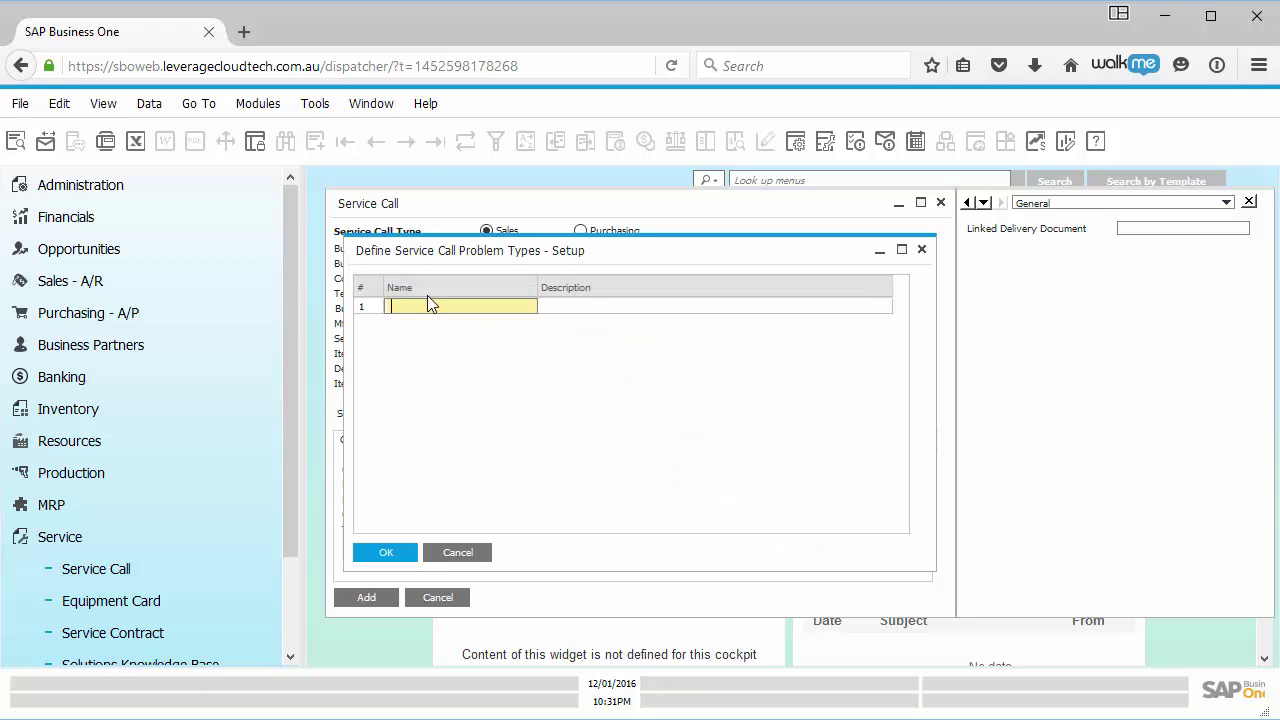
pyautogui.write('Delivery')
pyautogui.write(' S')
pyautogui.write('ho')
pyautogui.click(598, 307)
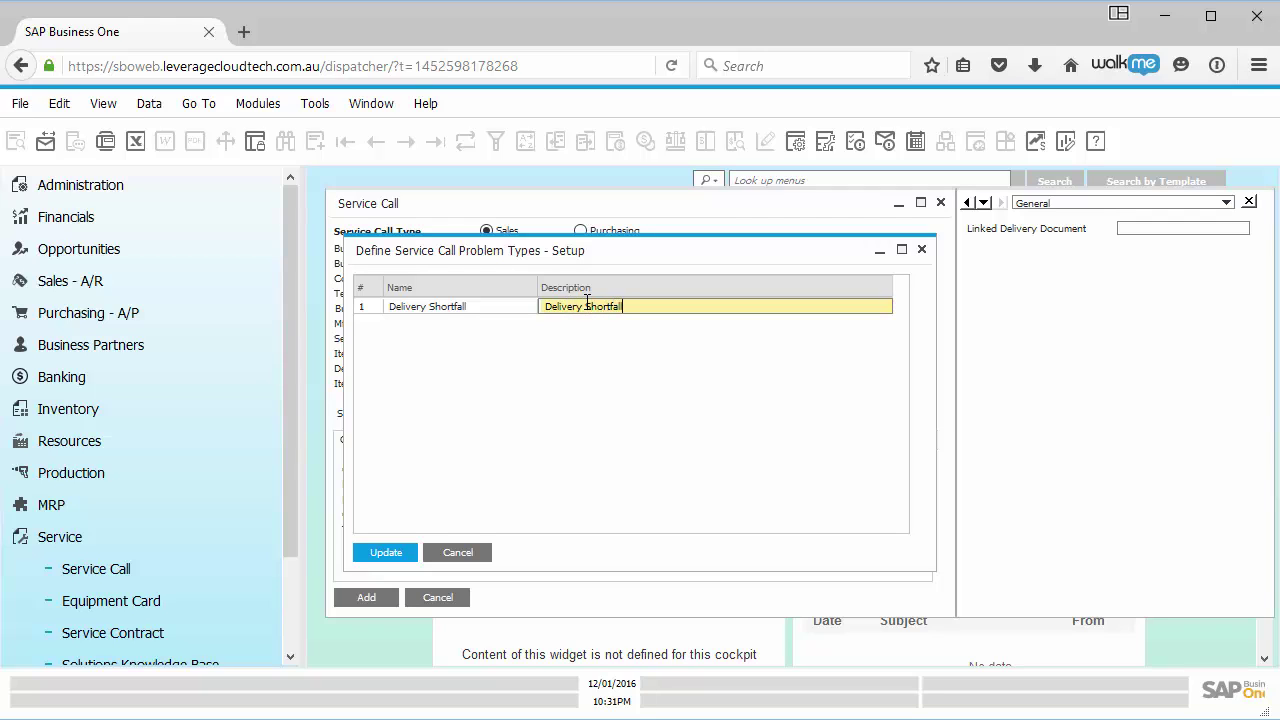
pyautogui.click(397, 545)
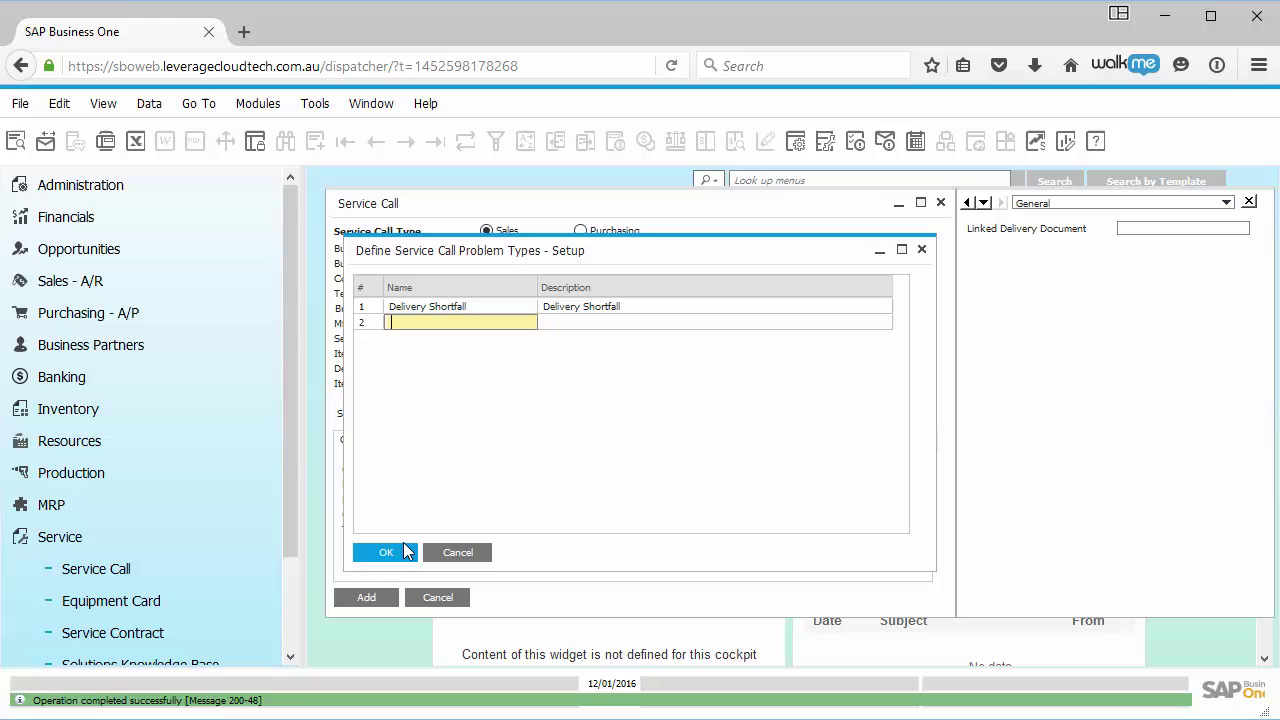
pyautogui.click(404, 550)
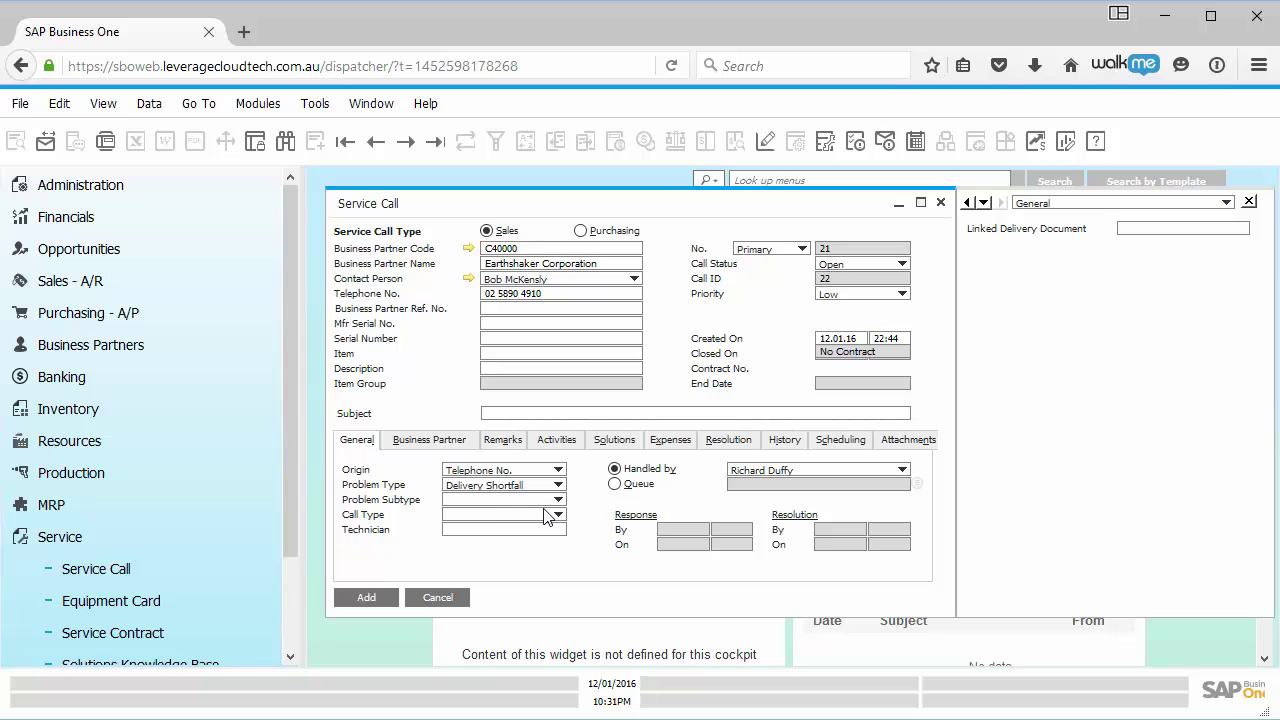
# Step: Set Linked Delivery Document to Earthshaker's delivery 3 and try adding the call
pyautogui.click(547, 516)
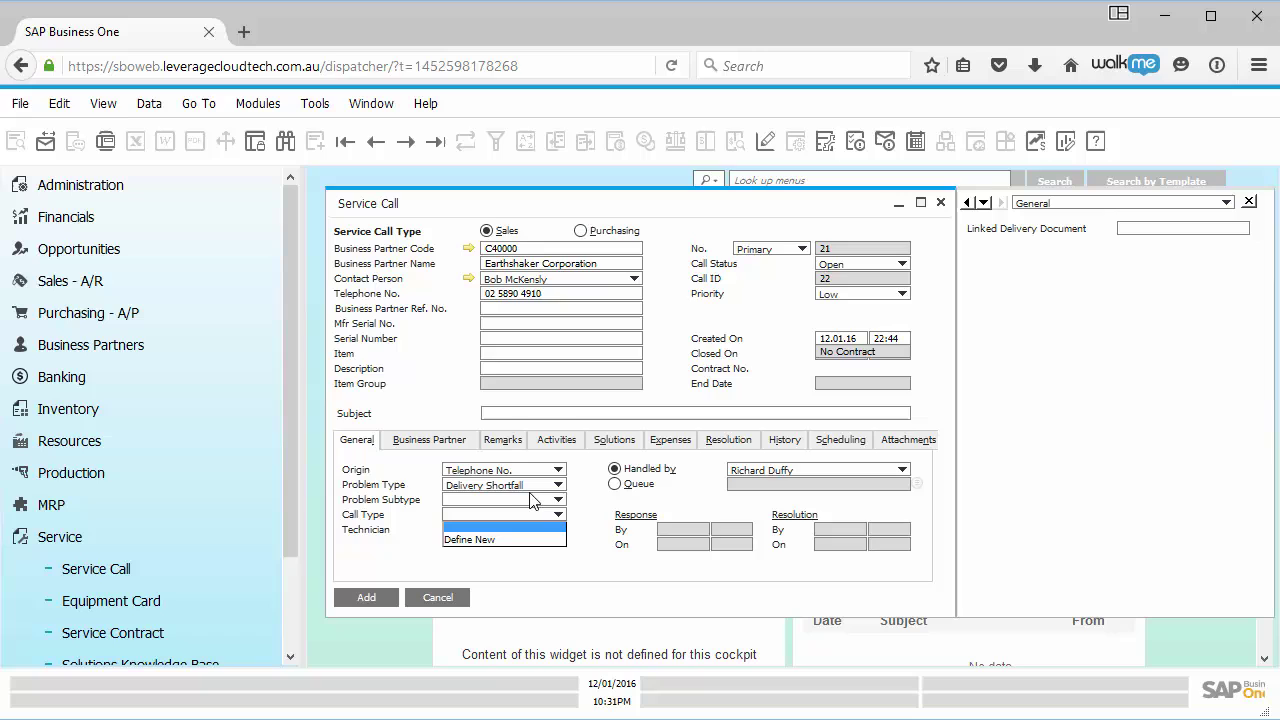
pyautogui.click(603, 556)
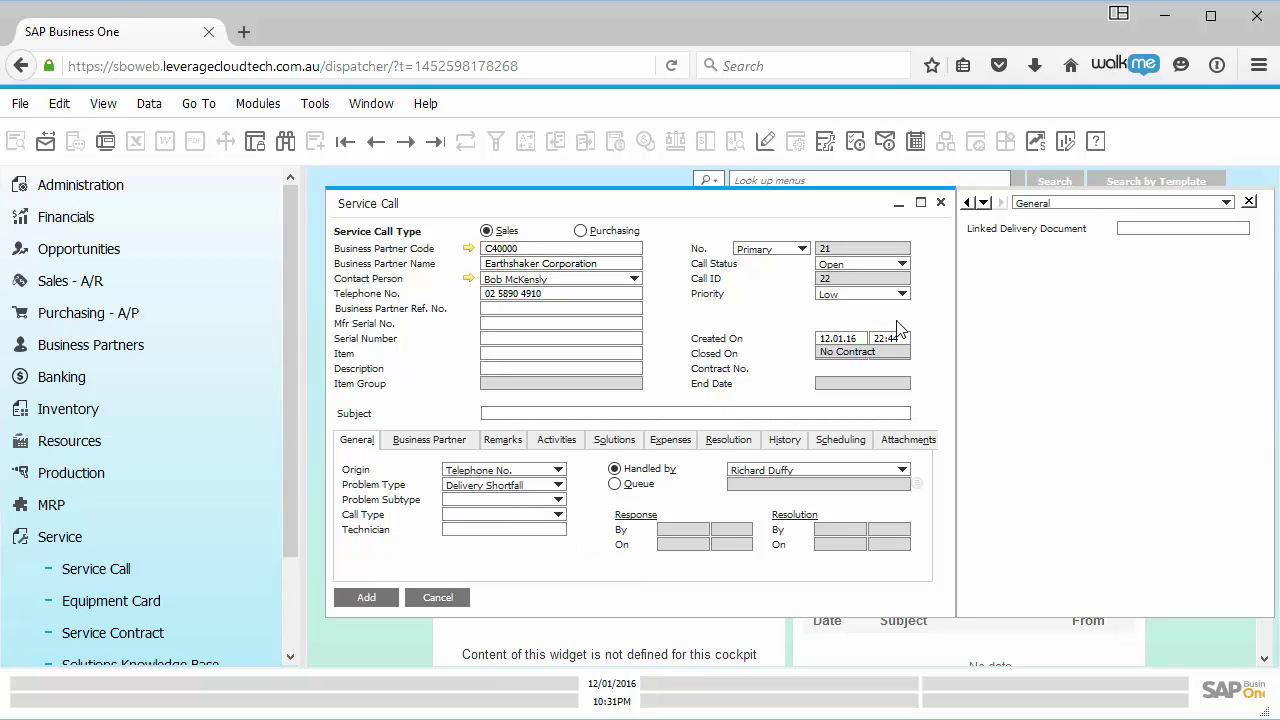
pyautogui.click(1145, 227)
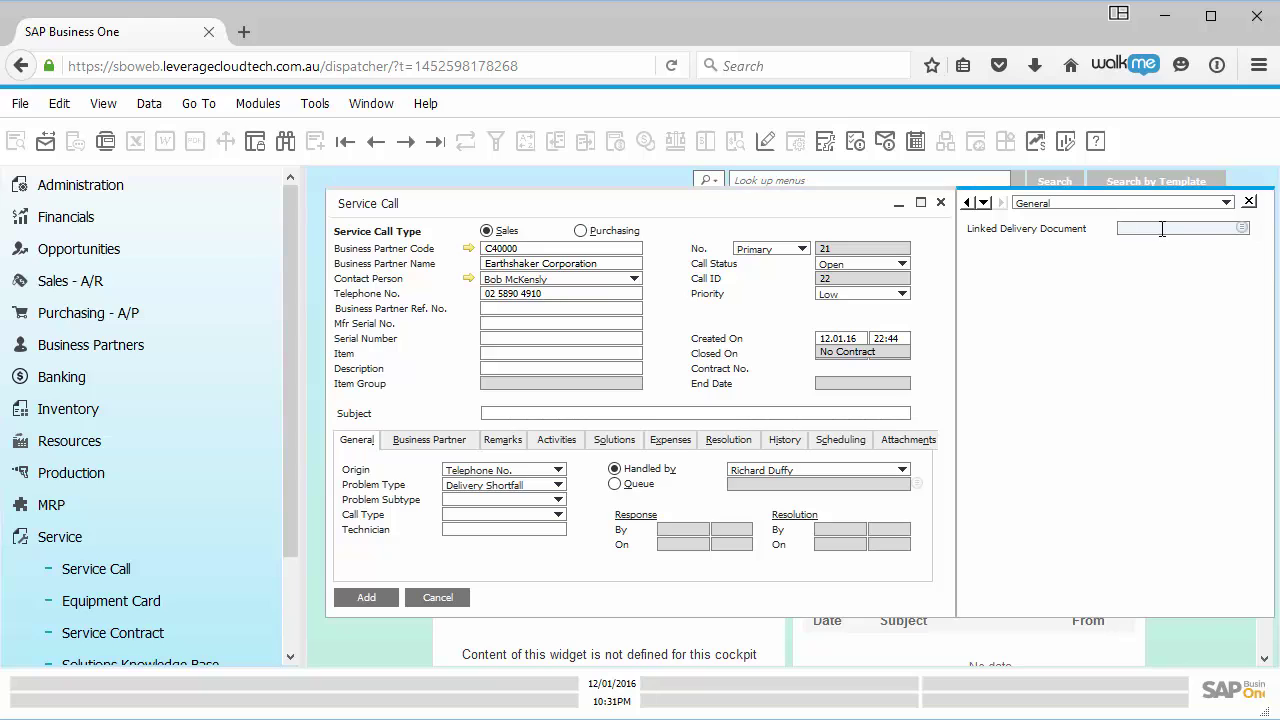
pyautogui.click(1243, 229)
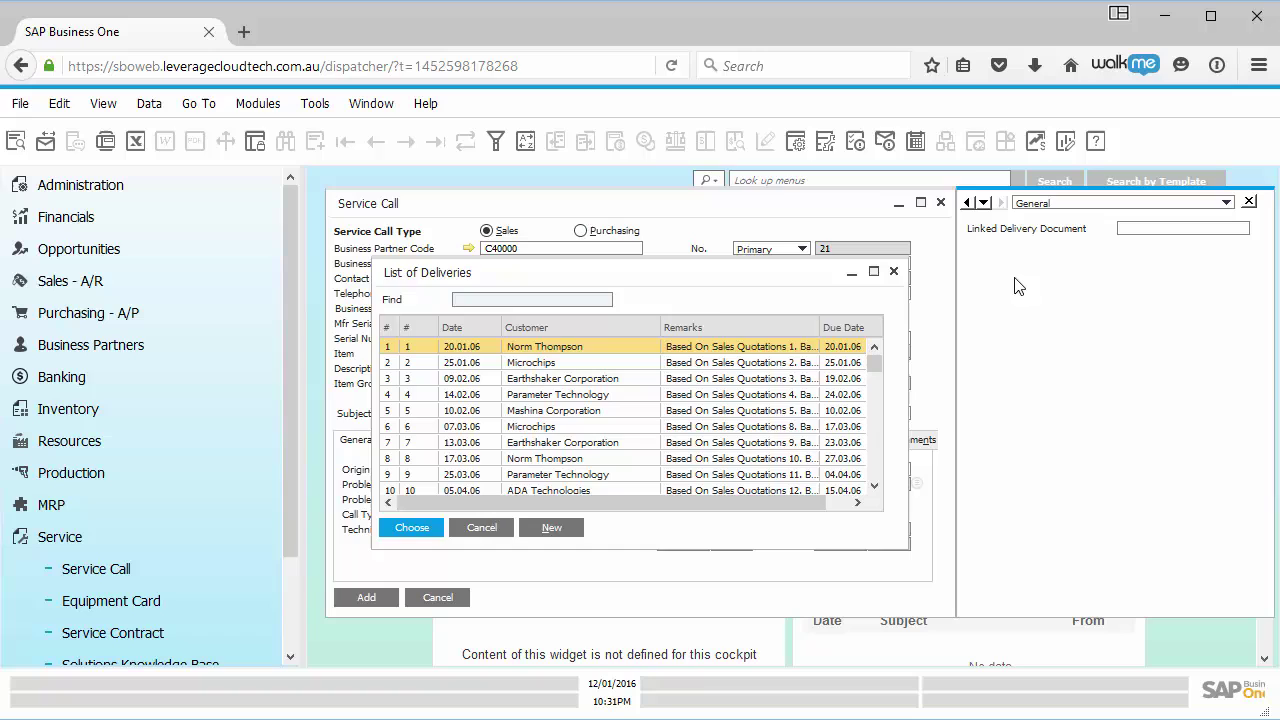
pyautogui.click(566, 380)
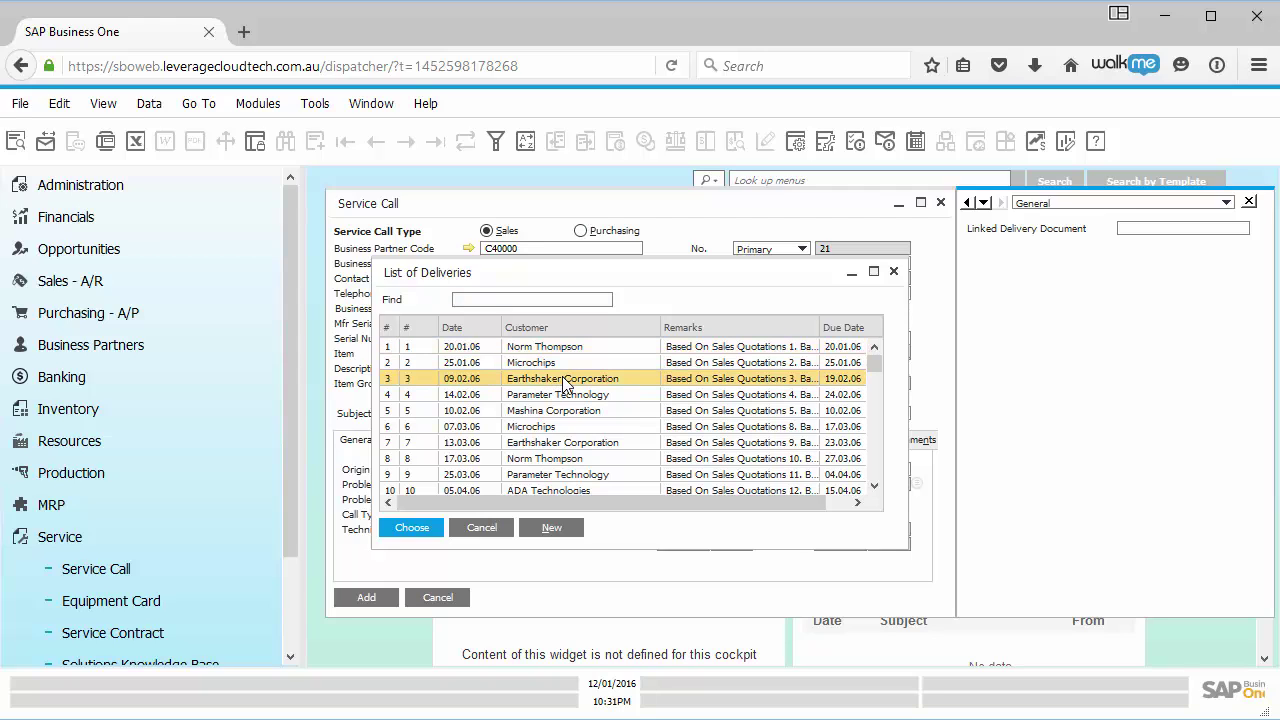
pyautogui.doubleClick(566, 384)
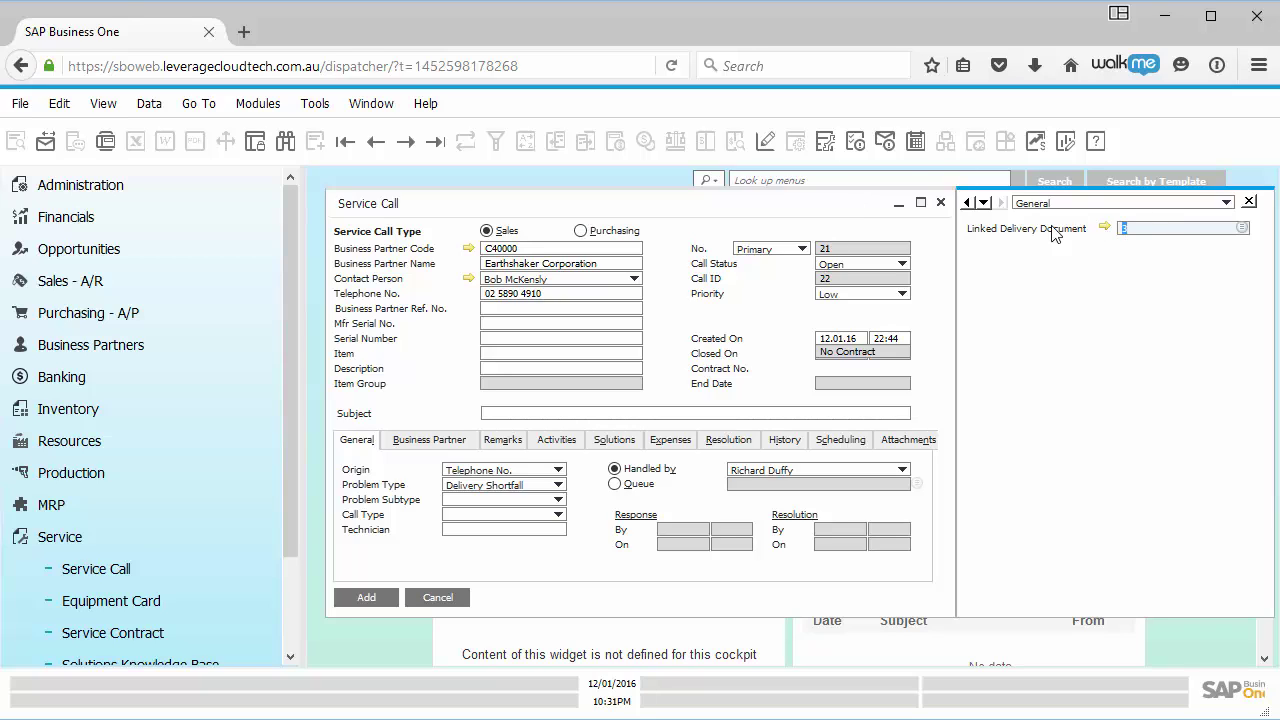
pyautogui.click(362, 600)
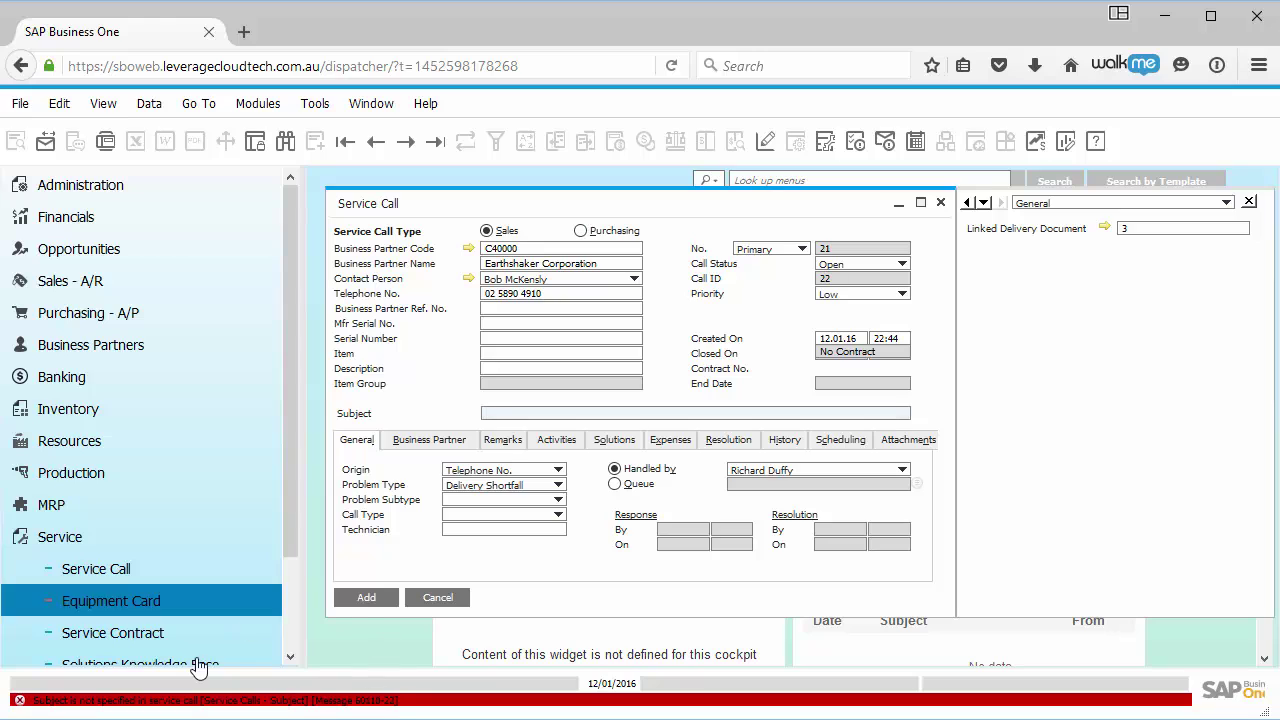
# Step: Enter the subject 'Delivery Shortfall' and add the service call
pyautogui.click(150, 600)
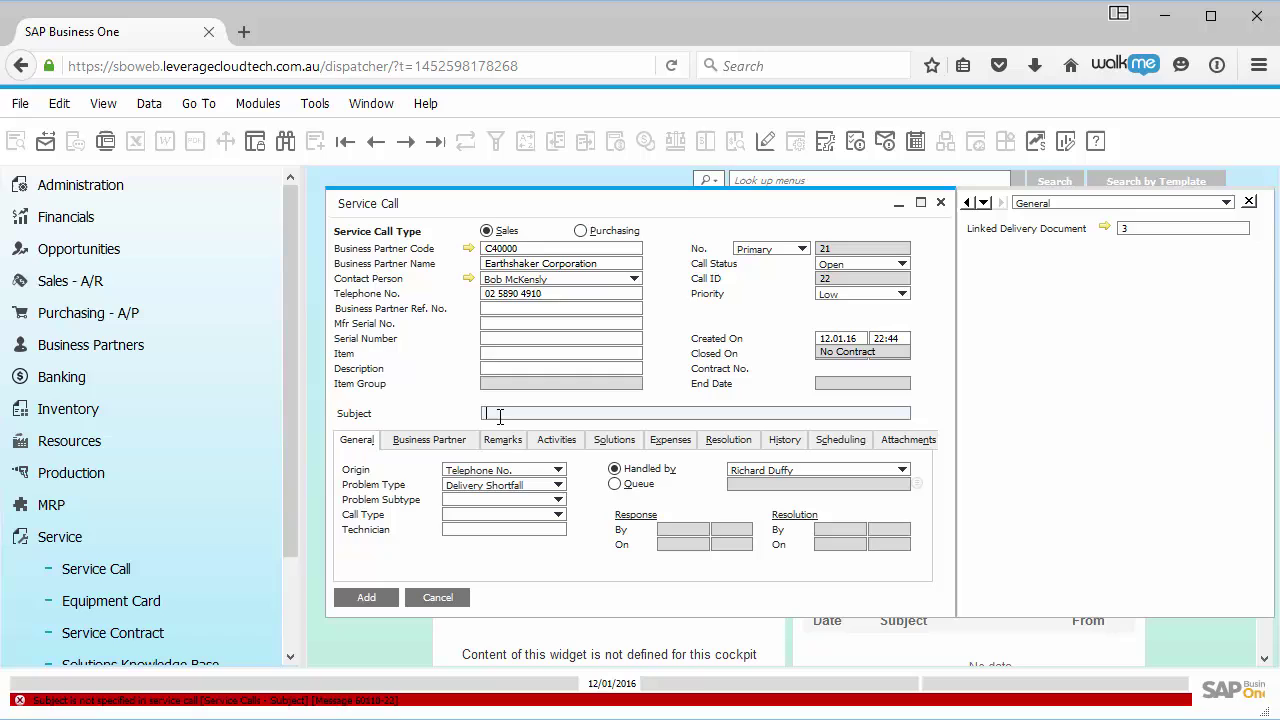
pyautogui.write('Delivery Shortfall')
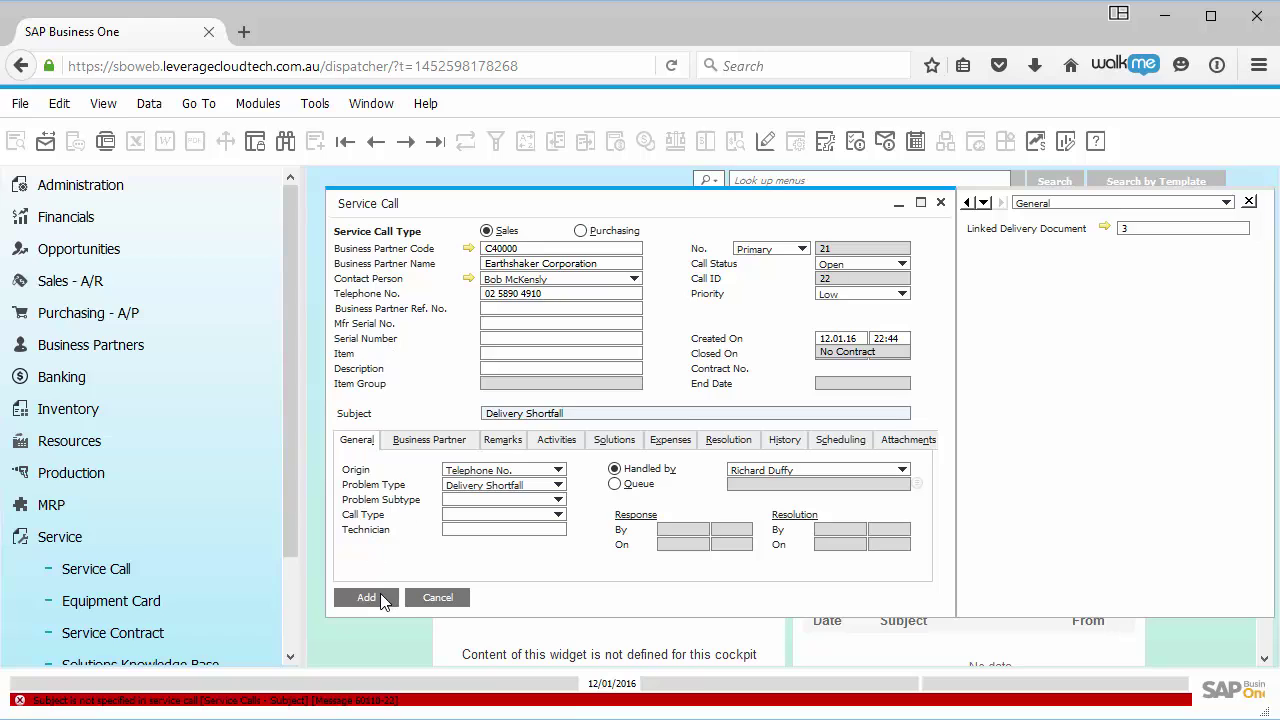
pyautogui.click(378, 598)
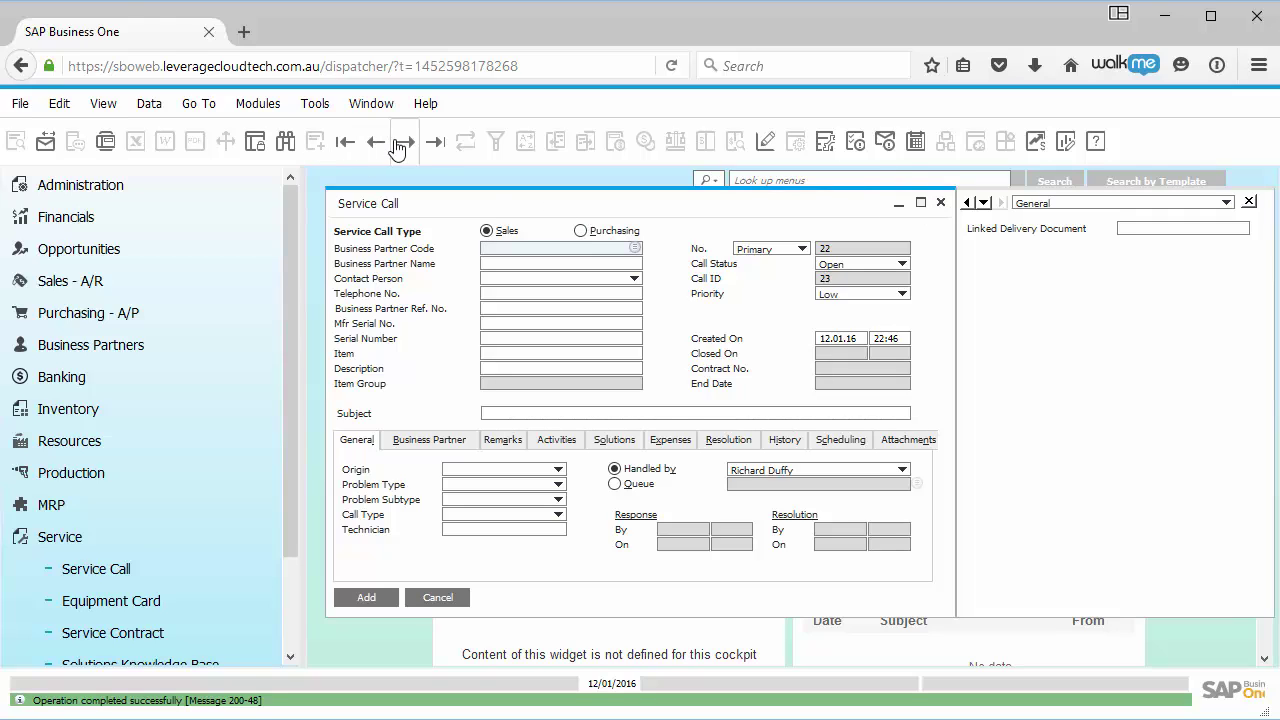
# Step: Go to the last saved service call and follow its link arrow to delivery 3
pyautogui.click(430, 146)
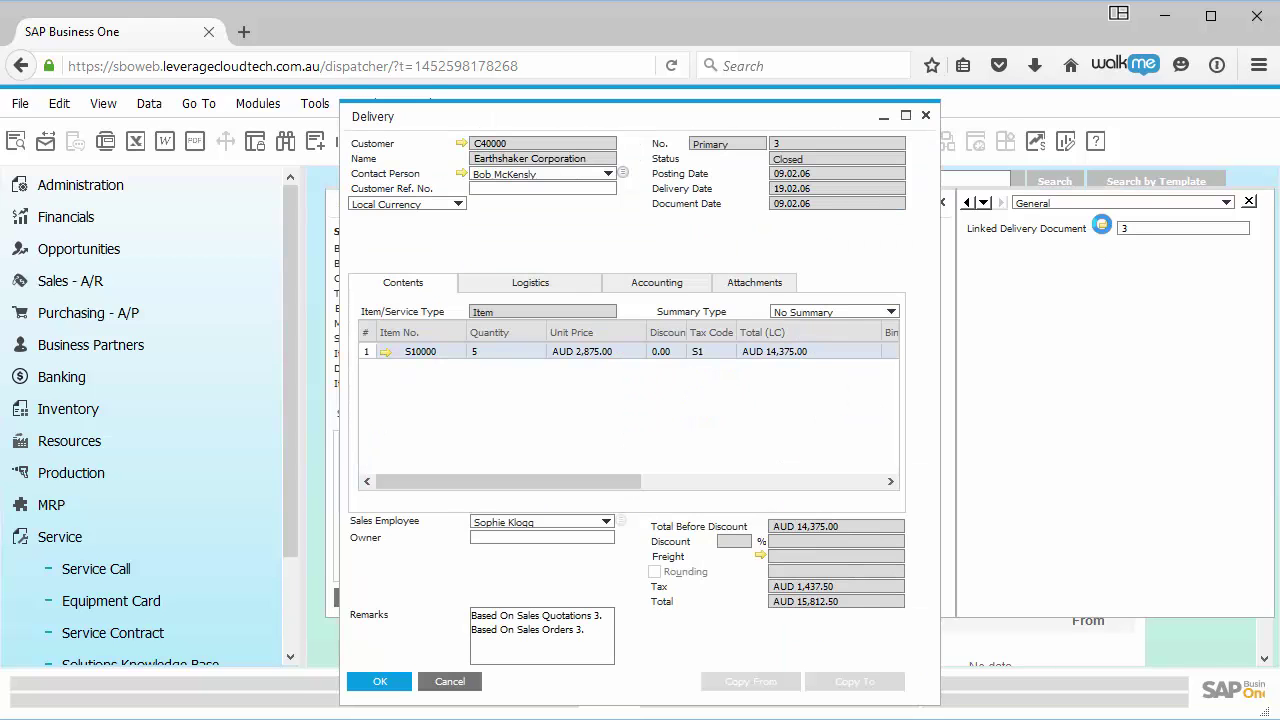
pyautogui.click(1104, 229)
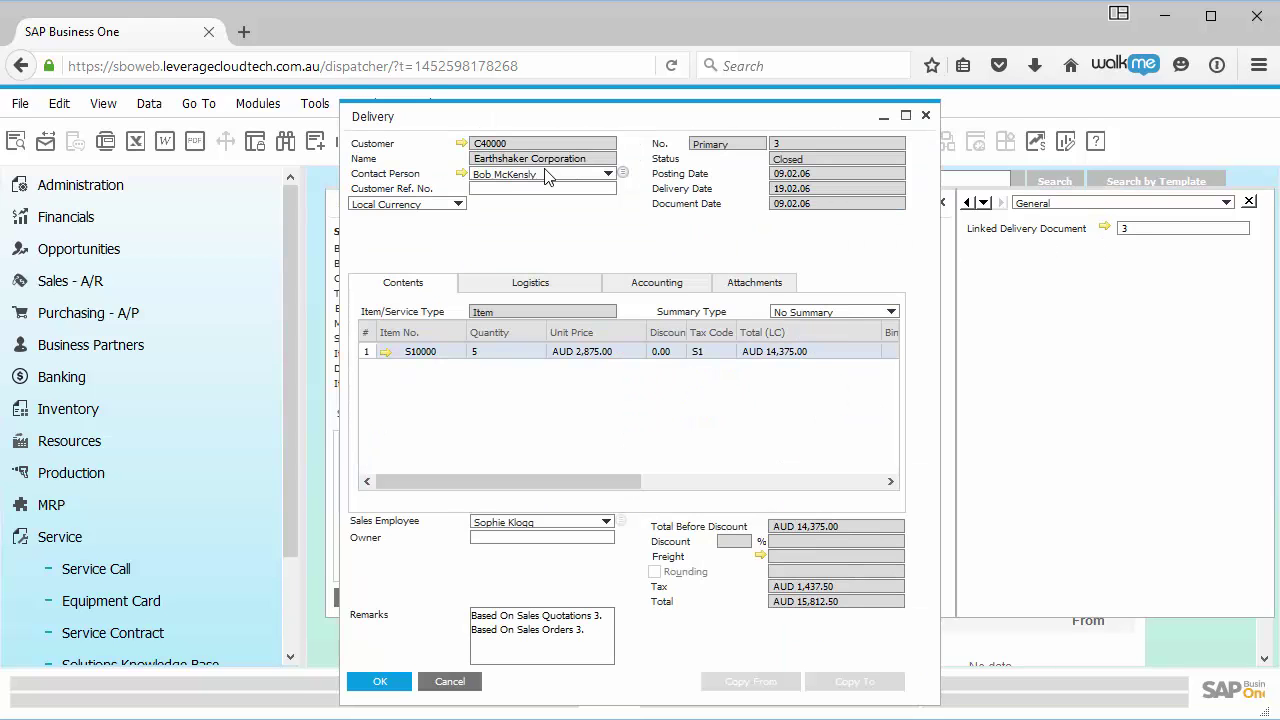